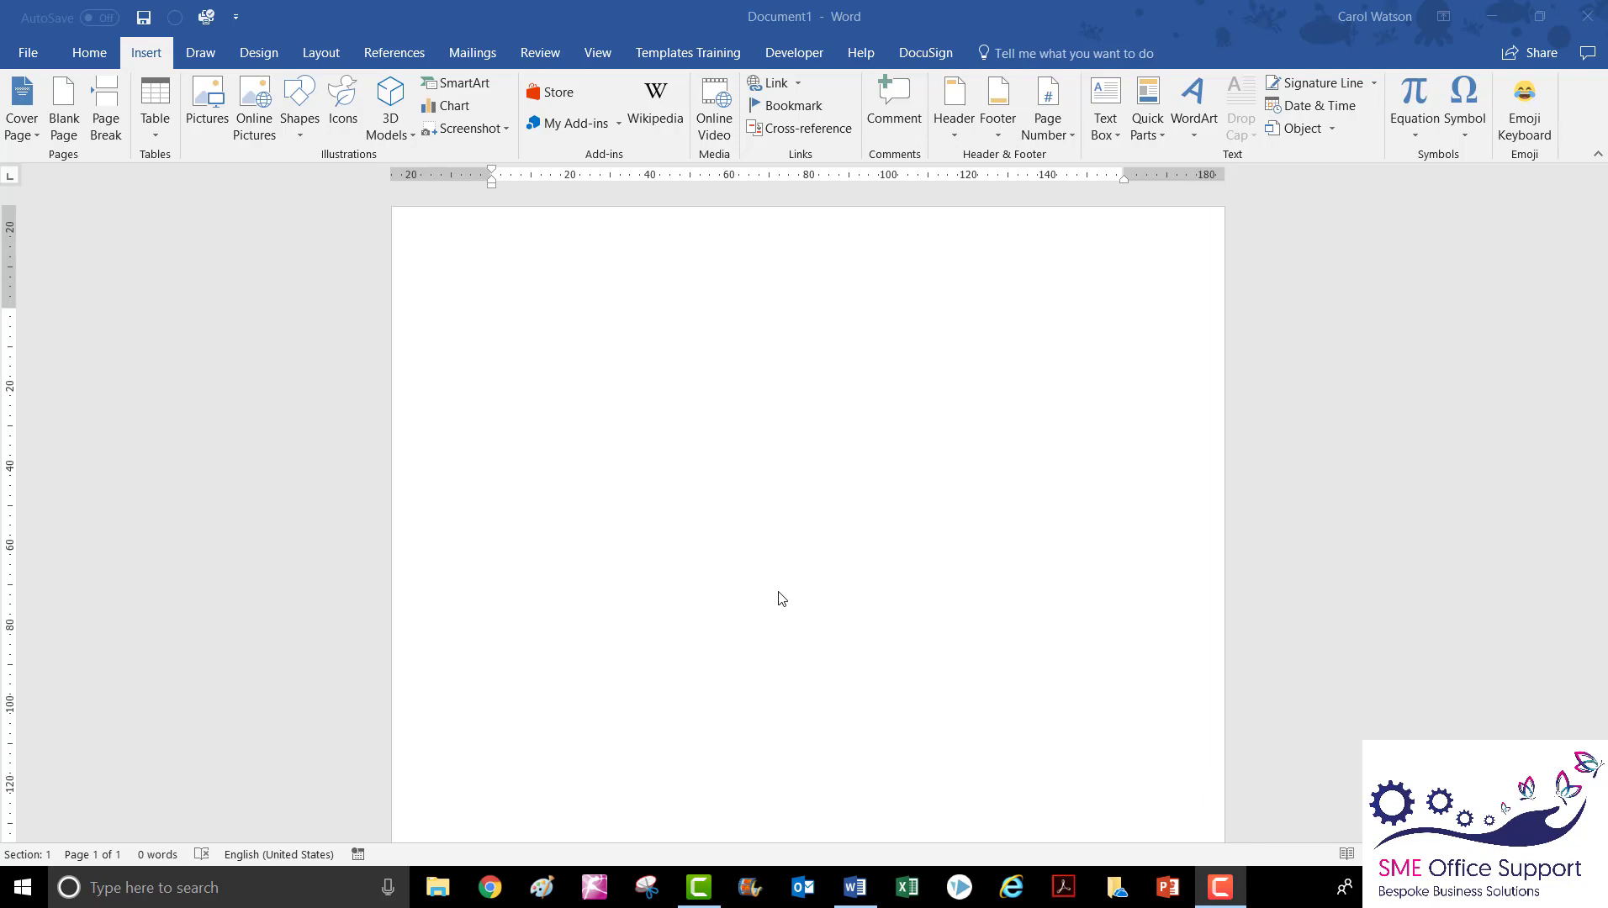
# Insert the saved Logo Quick Part into the blank document with Ctrl+Q.
pyautogui.click(641, 431)
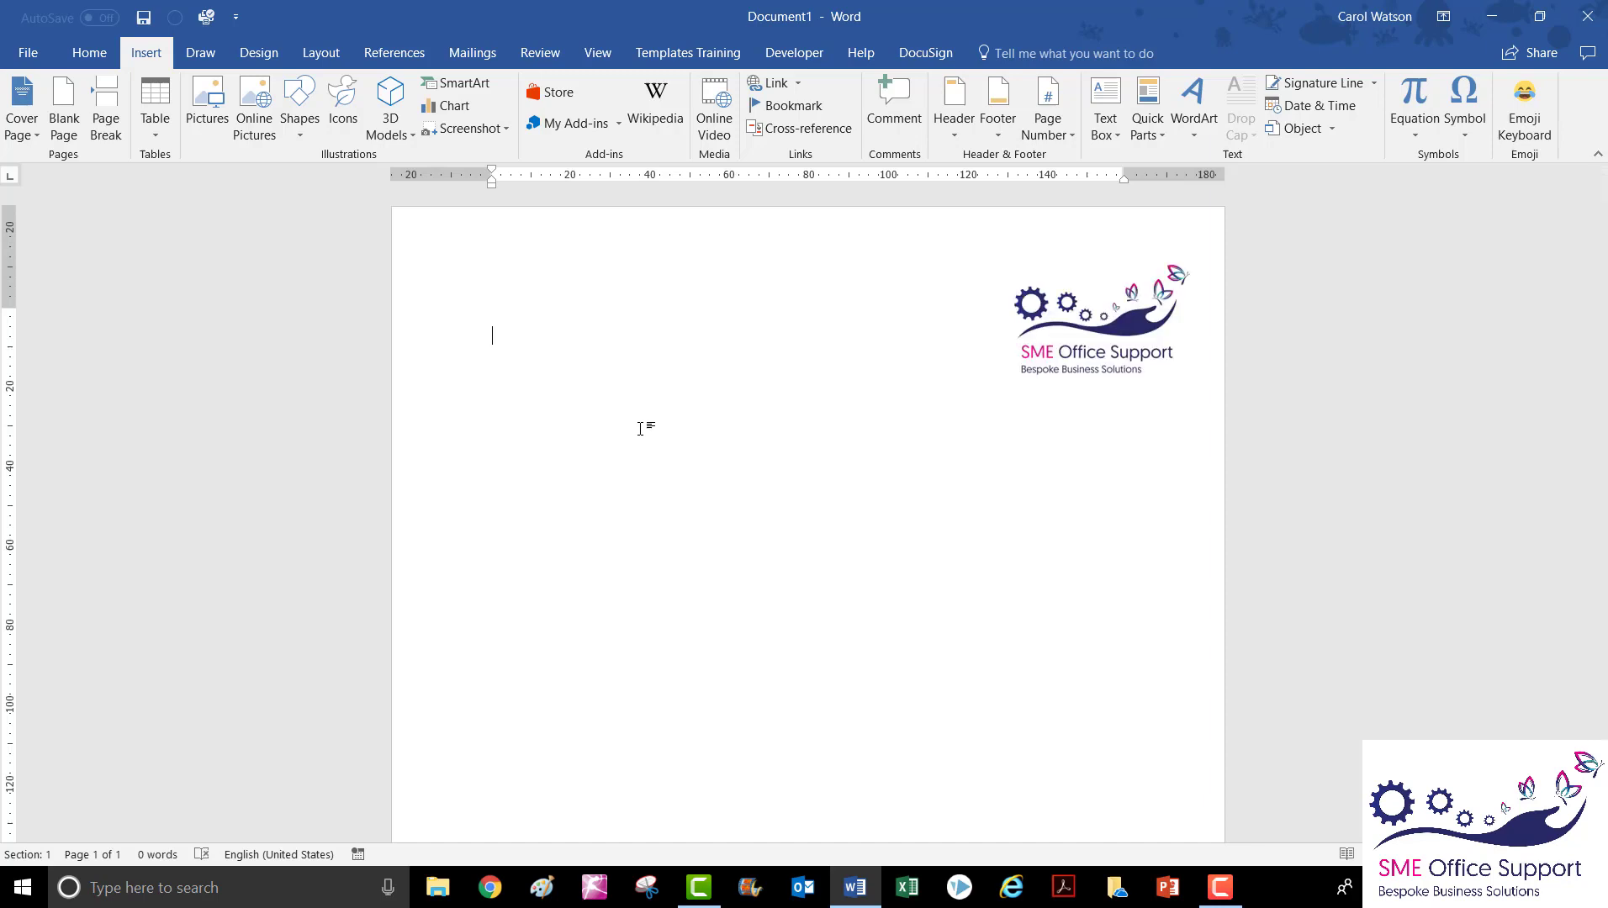
pyautogui.hotkey('ctrl', 'q')
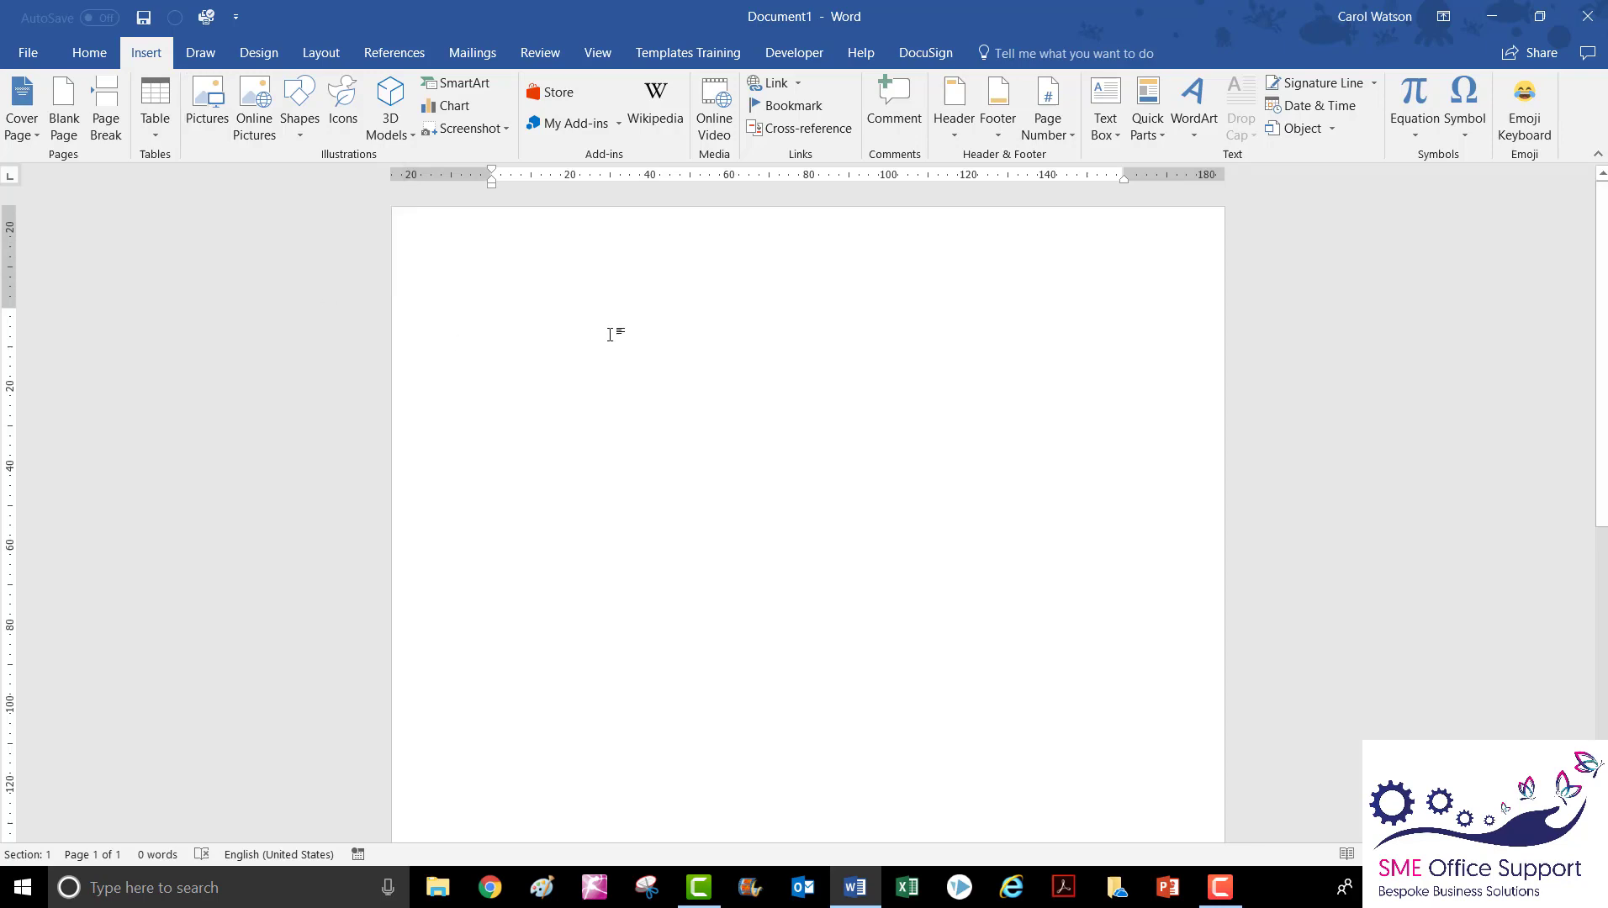
# Insert the picture SME.jpg from the Logotastic! folder into the document.
pyautogui.click(207, 105)
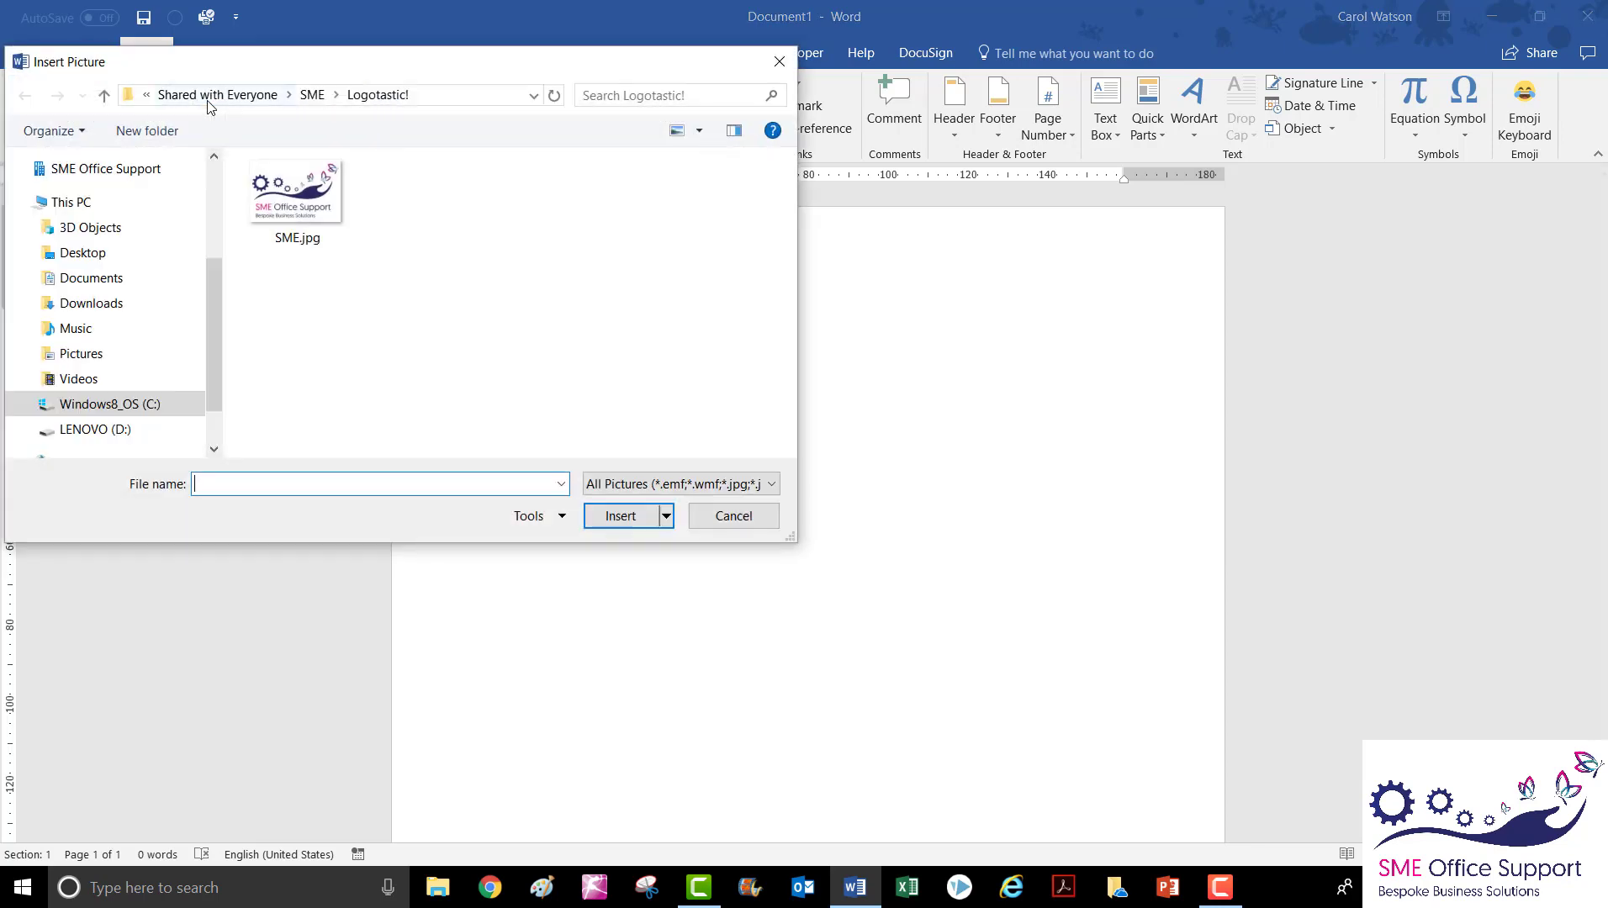
pyautogui.scroll(3, 212, 173)
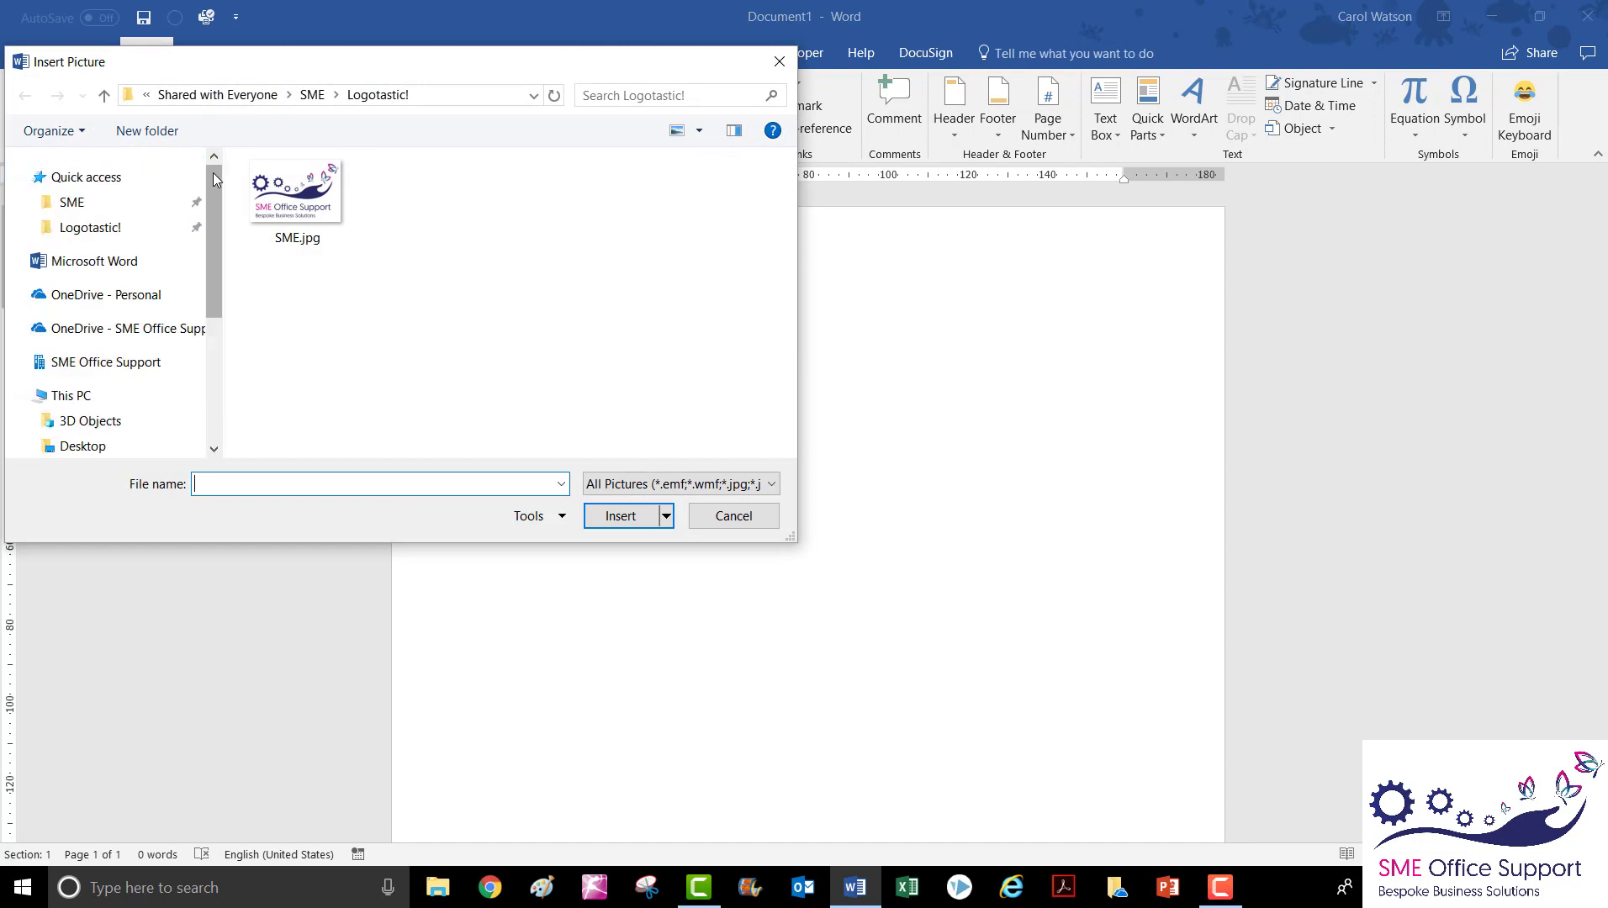
pyautogui.doubleClick(310, 198)
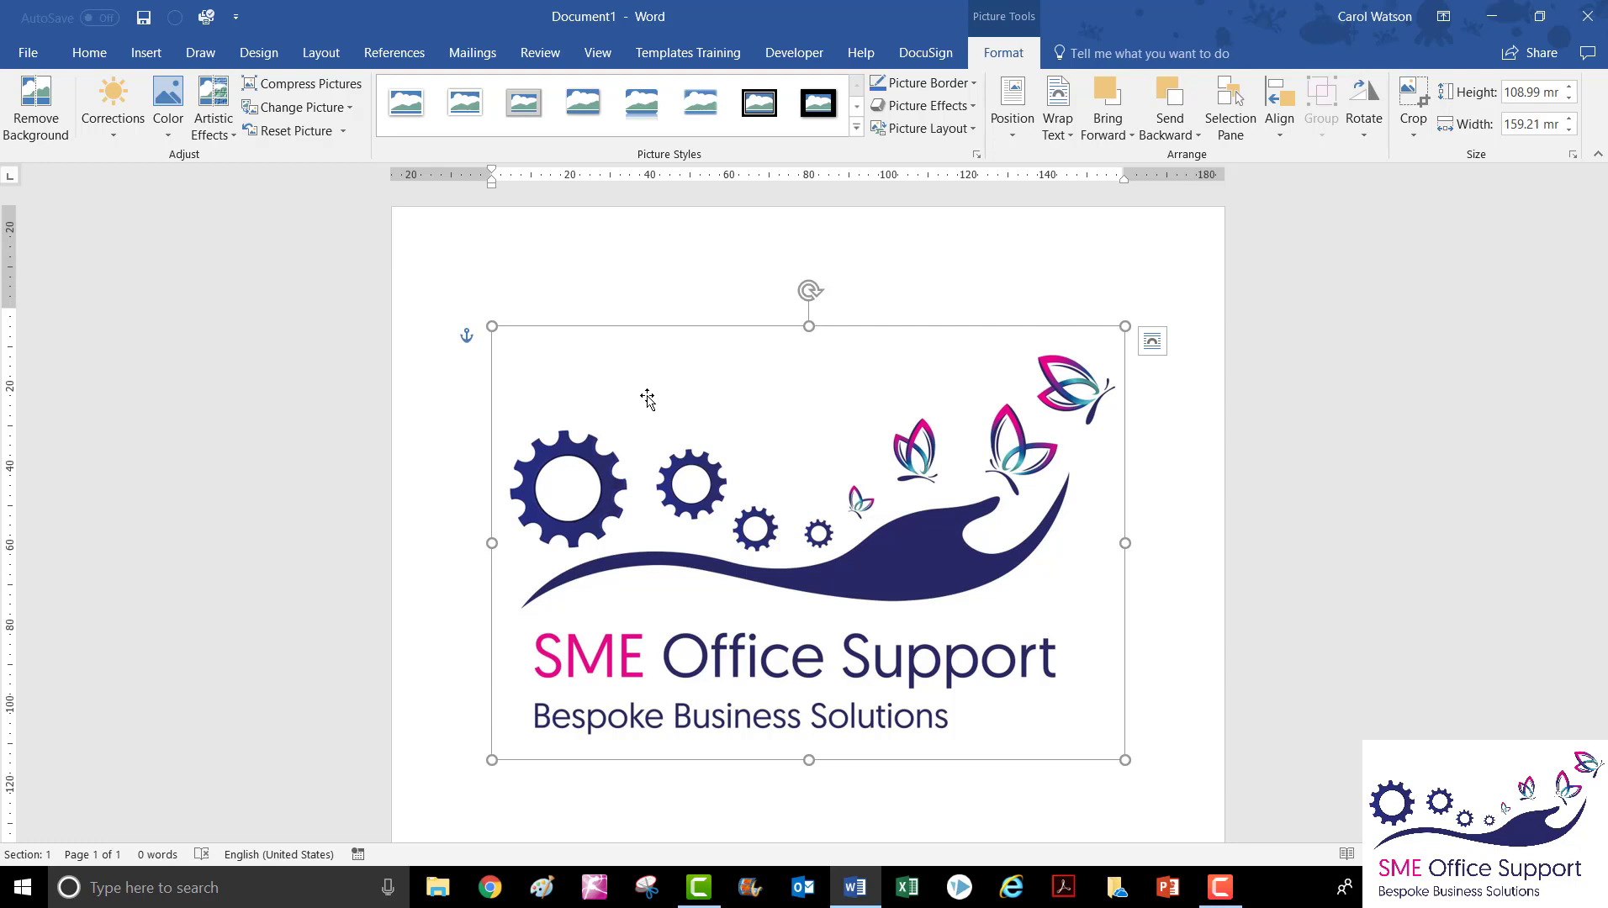
# Resize the logo to 40.48 × 59.13 mm and move it to the page's top-right corner.
pyautogui.click(1126, 326)
pyautogui.click(1570, 103)
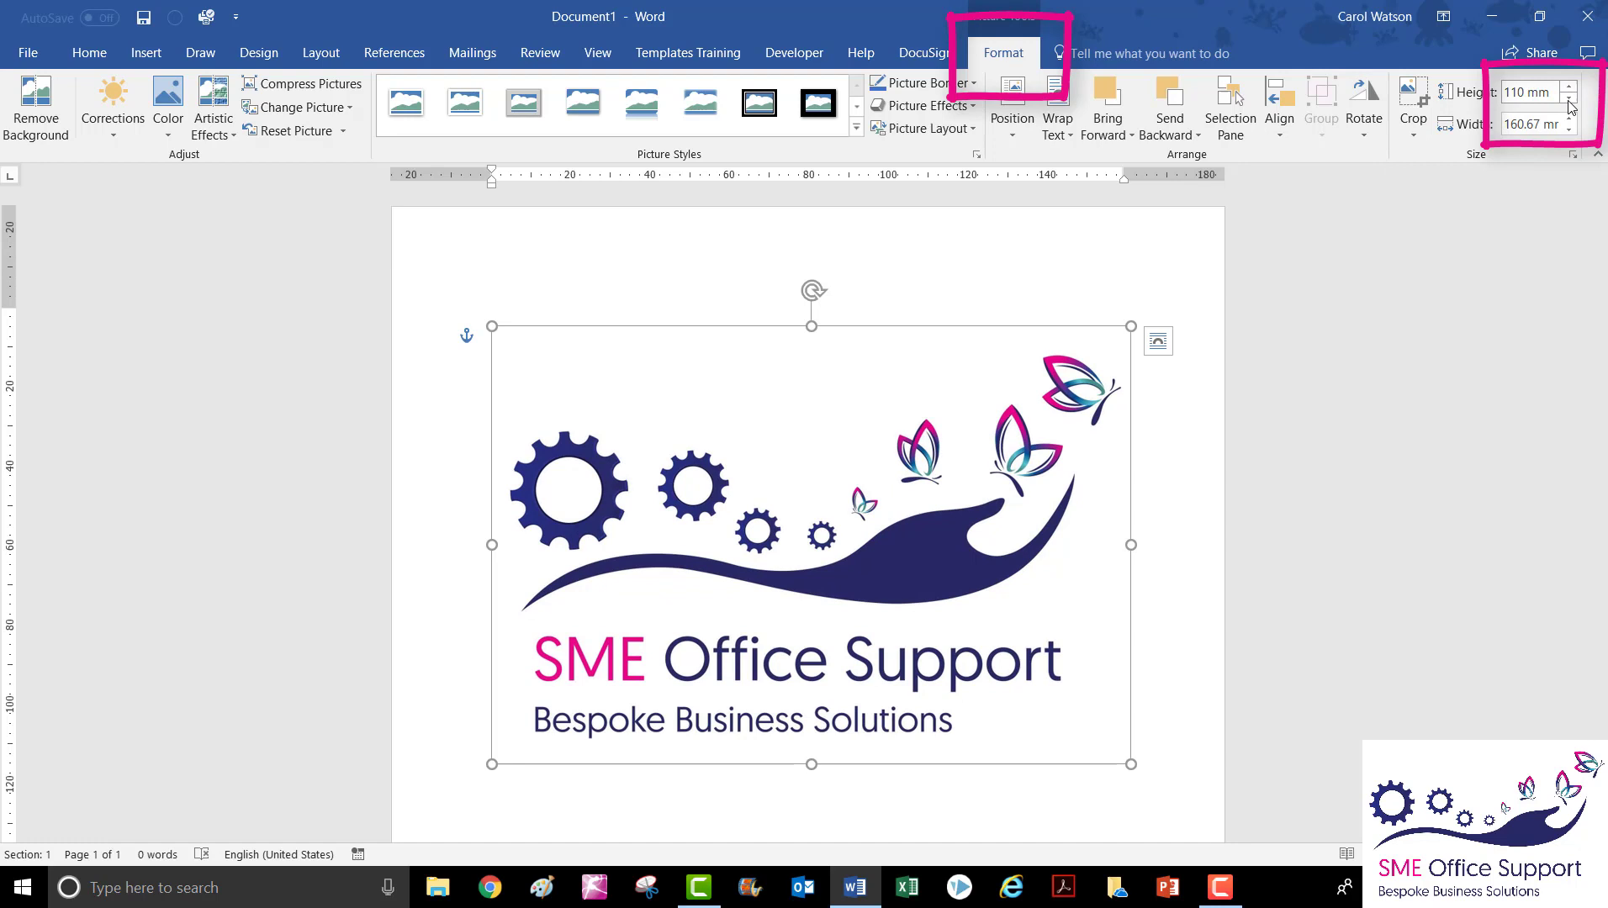
pyautogui.click(1569, 103)
pyautogui.click(1570, 103)
pyautogui.click(1569, 103)
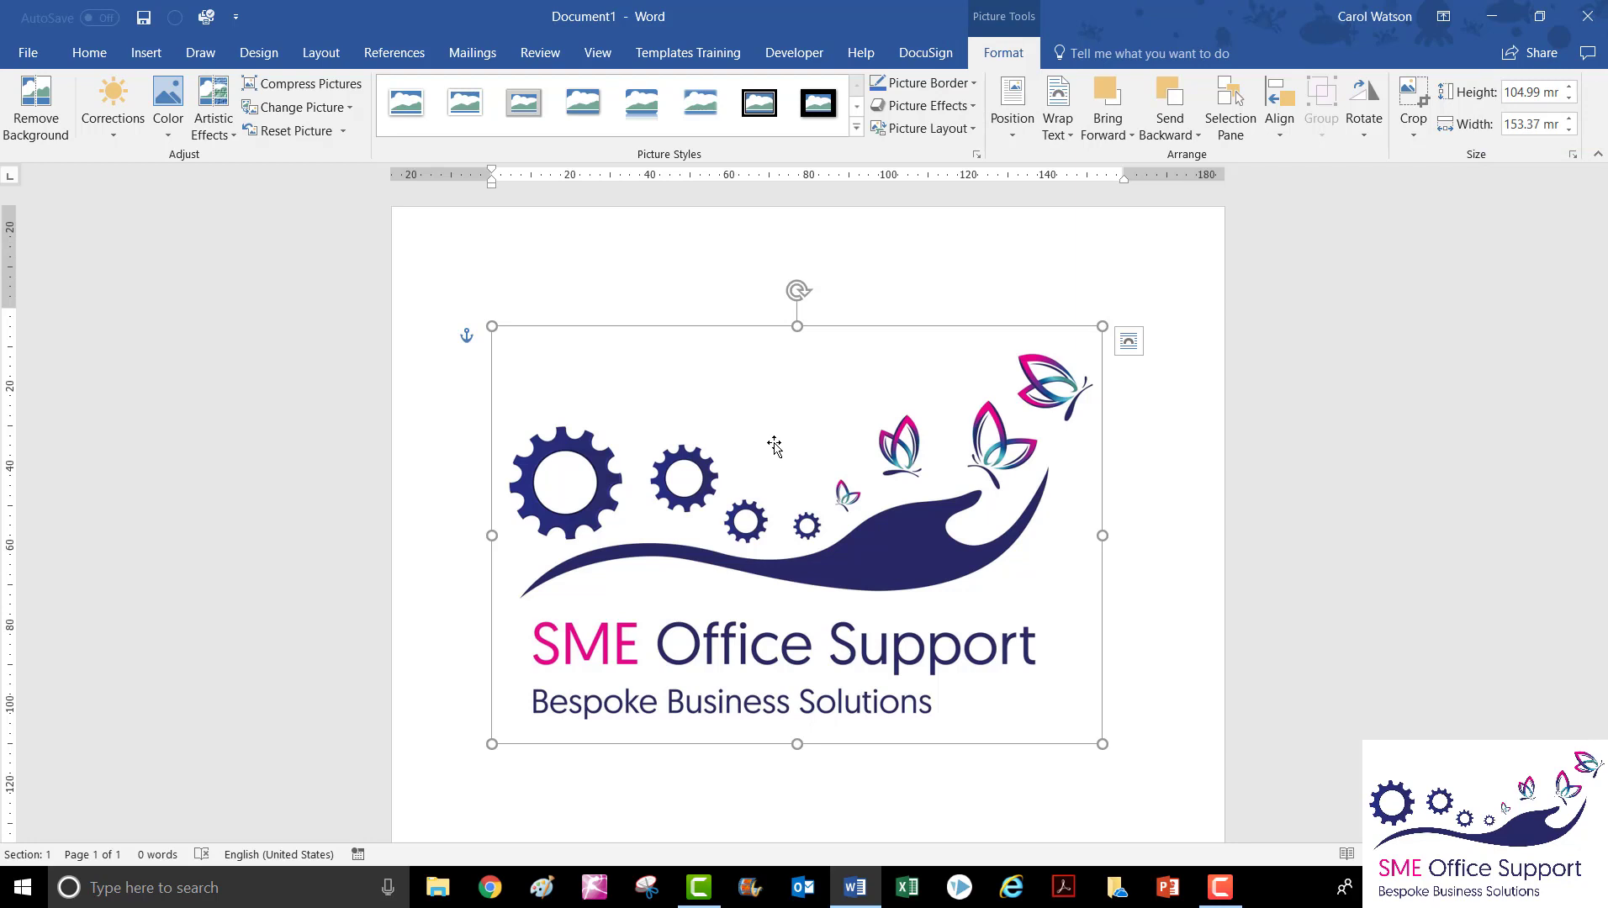
pyautogui.hotkey('shift', 'Down')
pyautogui.hotkey('shift', 'Down')
pyautogui.hotkey('shift', 'Down')
pyautogui.hotkey('shift', 'Down')
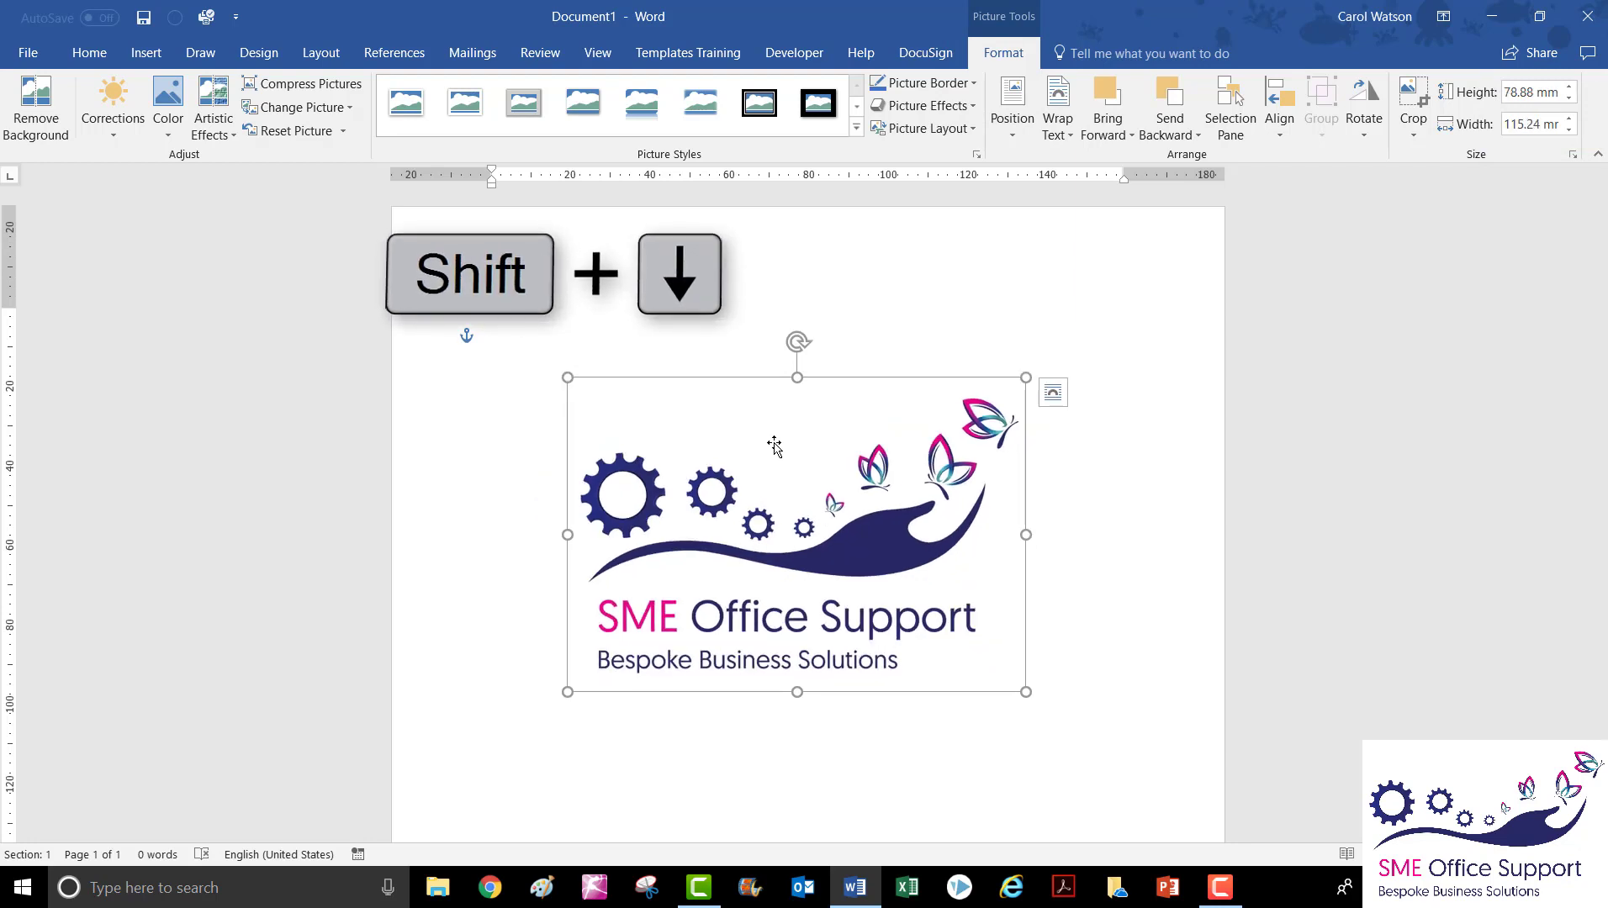
pyautogui.hotkey('shift', 'Up')
pyautogui.hotkey('shift', 'Up')
pyautogui.hotkey('shift', 'Up')
pyautogui.hotkey('shift', 'Up')
pyautogui.hotkey('shift', 'Up')
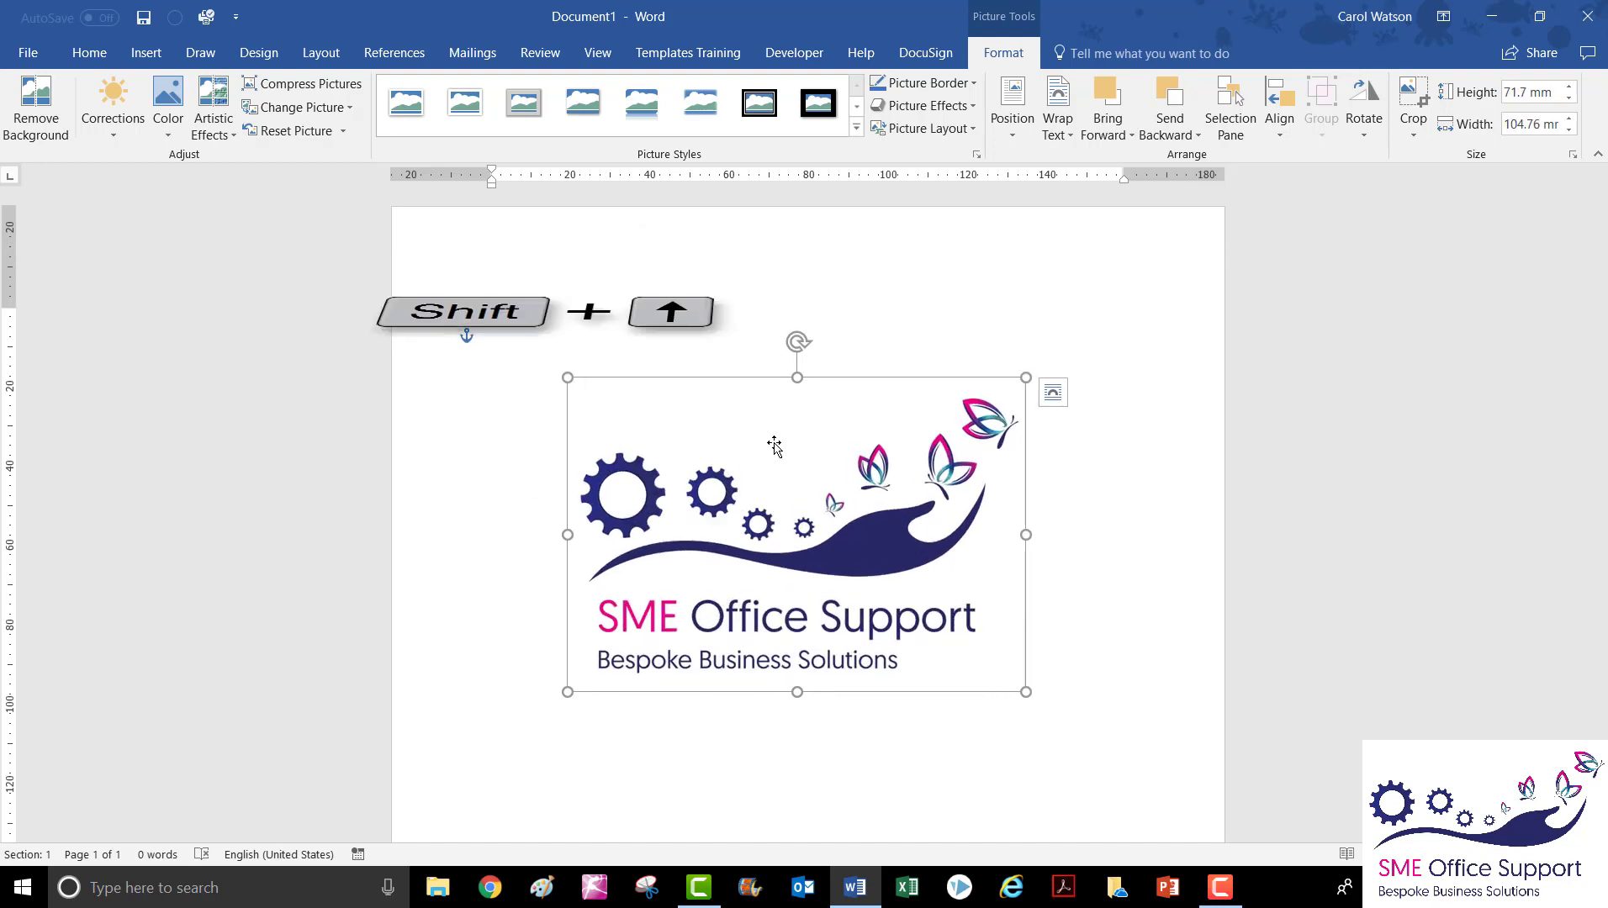
pyautogui.hotkey('shift', 'Down')
pyautogui.hotkey('shift', 'Down')
pyautogui.hotkey('shift', 'Down')
pyautogui.hotkey('shift', 'Down')
pyautogui.hotkey('shift', 'Down')
pyautogui.hotkey('shift', 'Down')
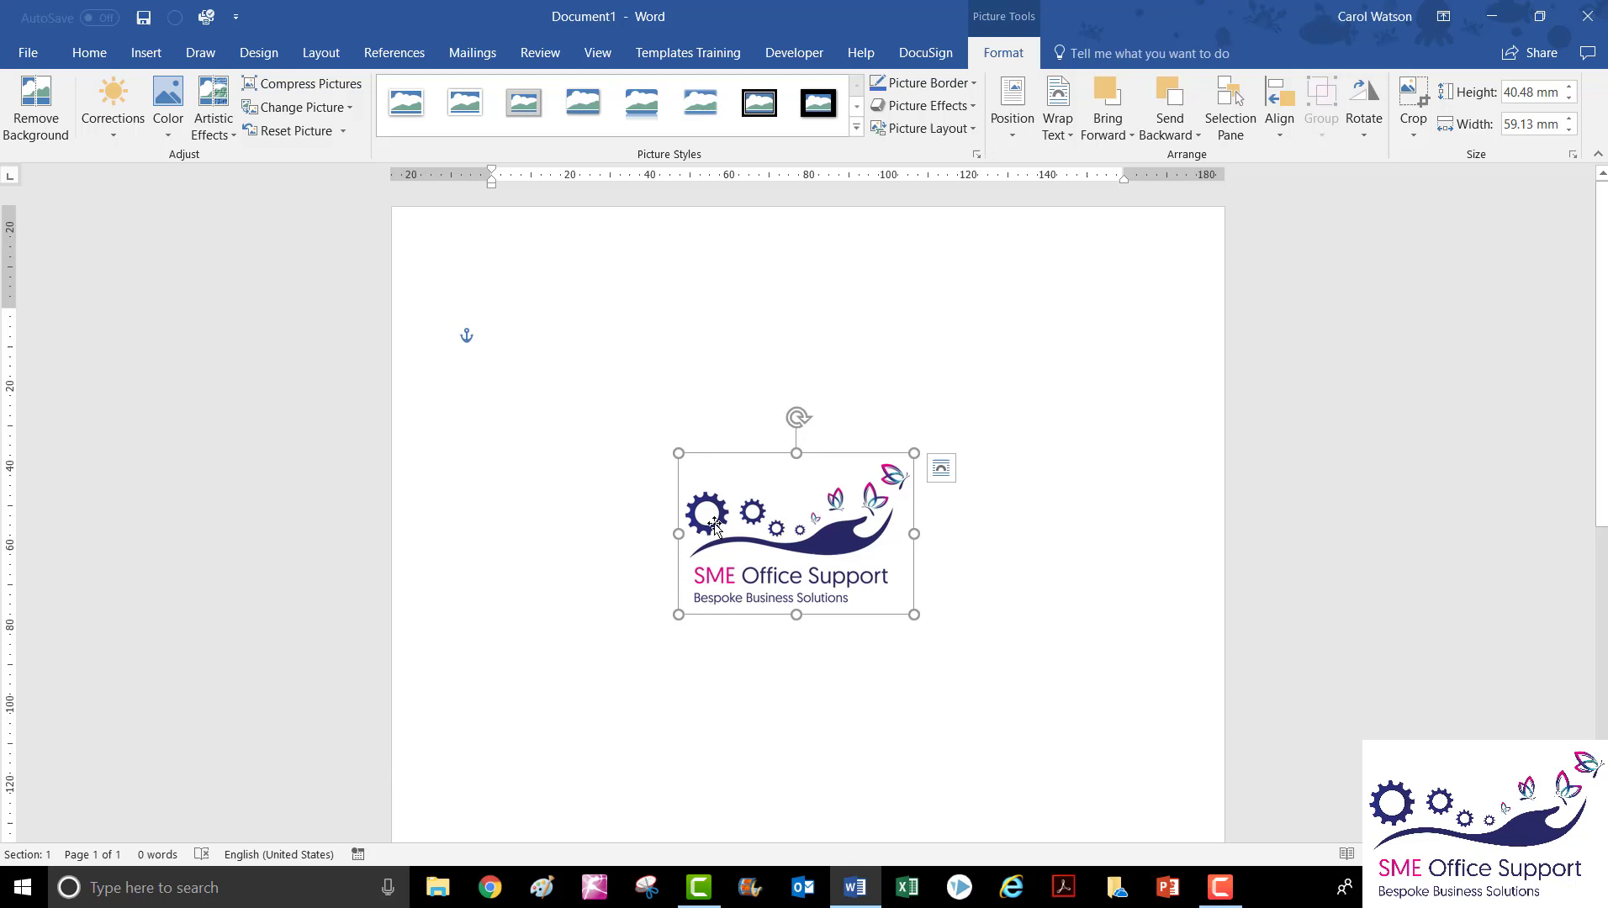
pyautogui.moveTo(790, 541); pyautogui.dragTo(1057, 333)
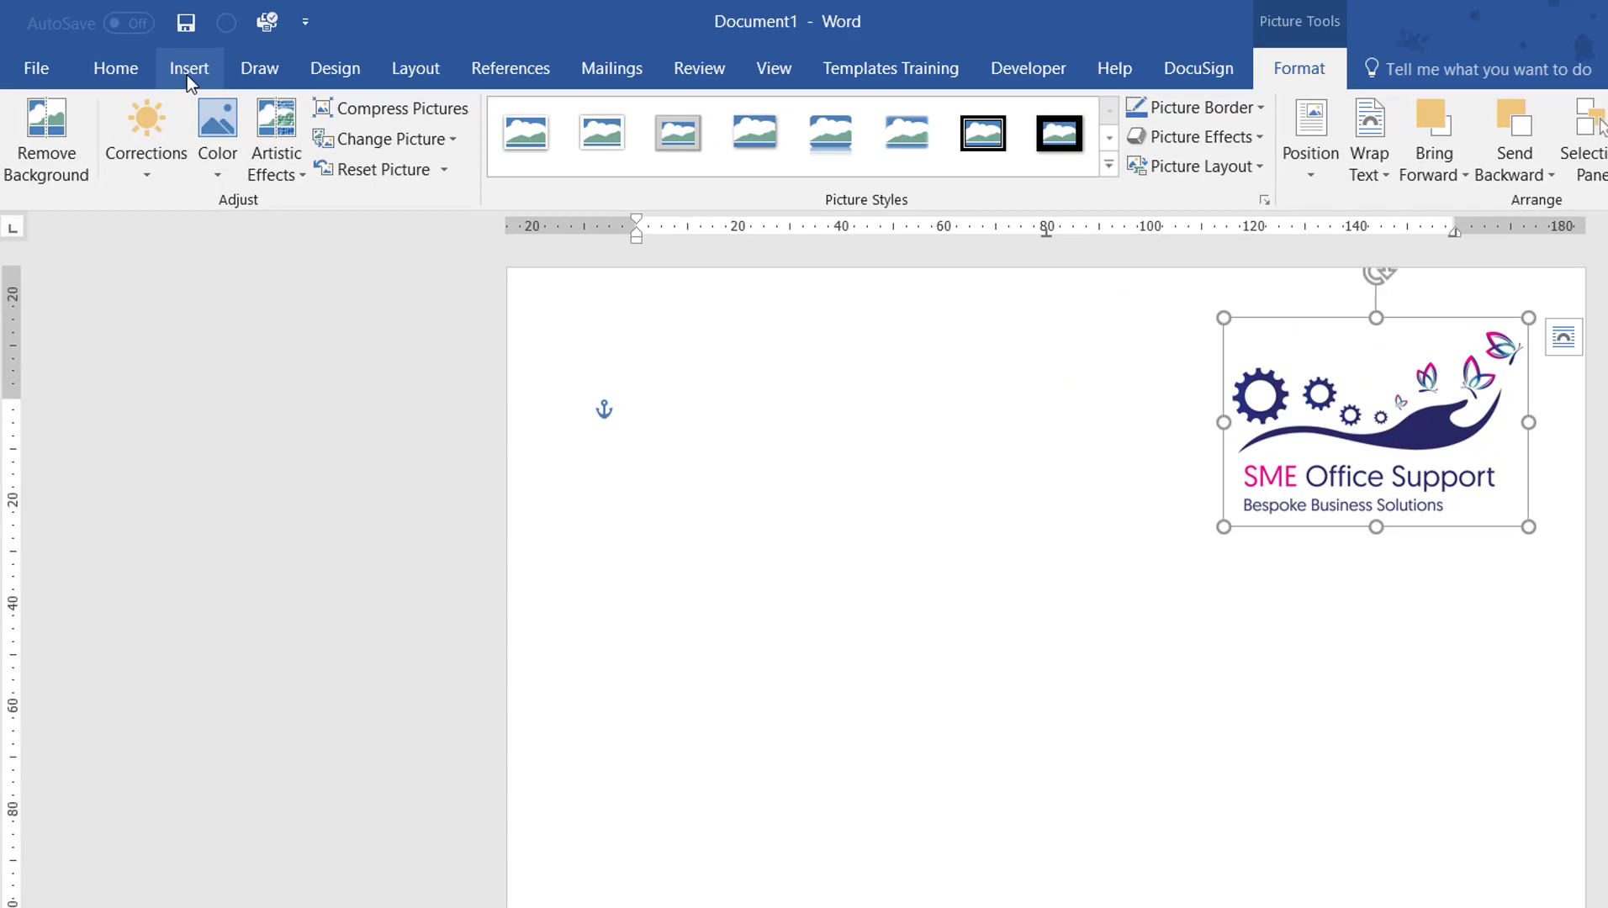
# Save the selected logo to the Quick Part Gallery under the name 'Logo'.
pyautogui.click(147, 56)
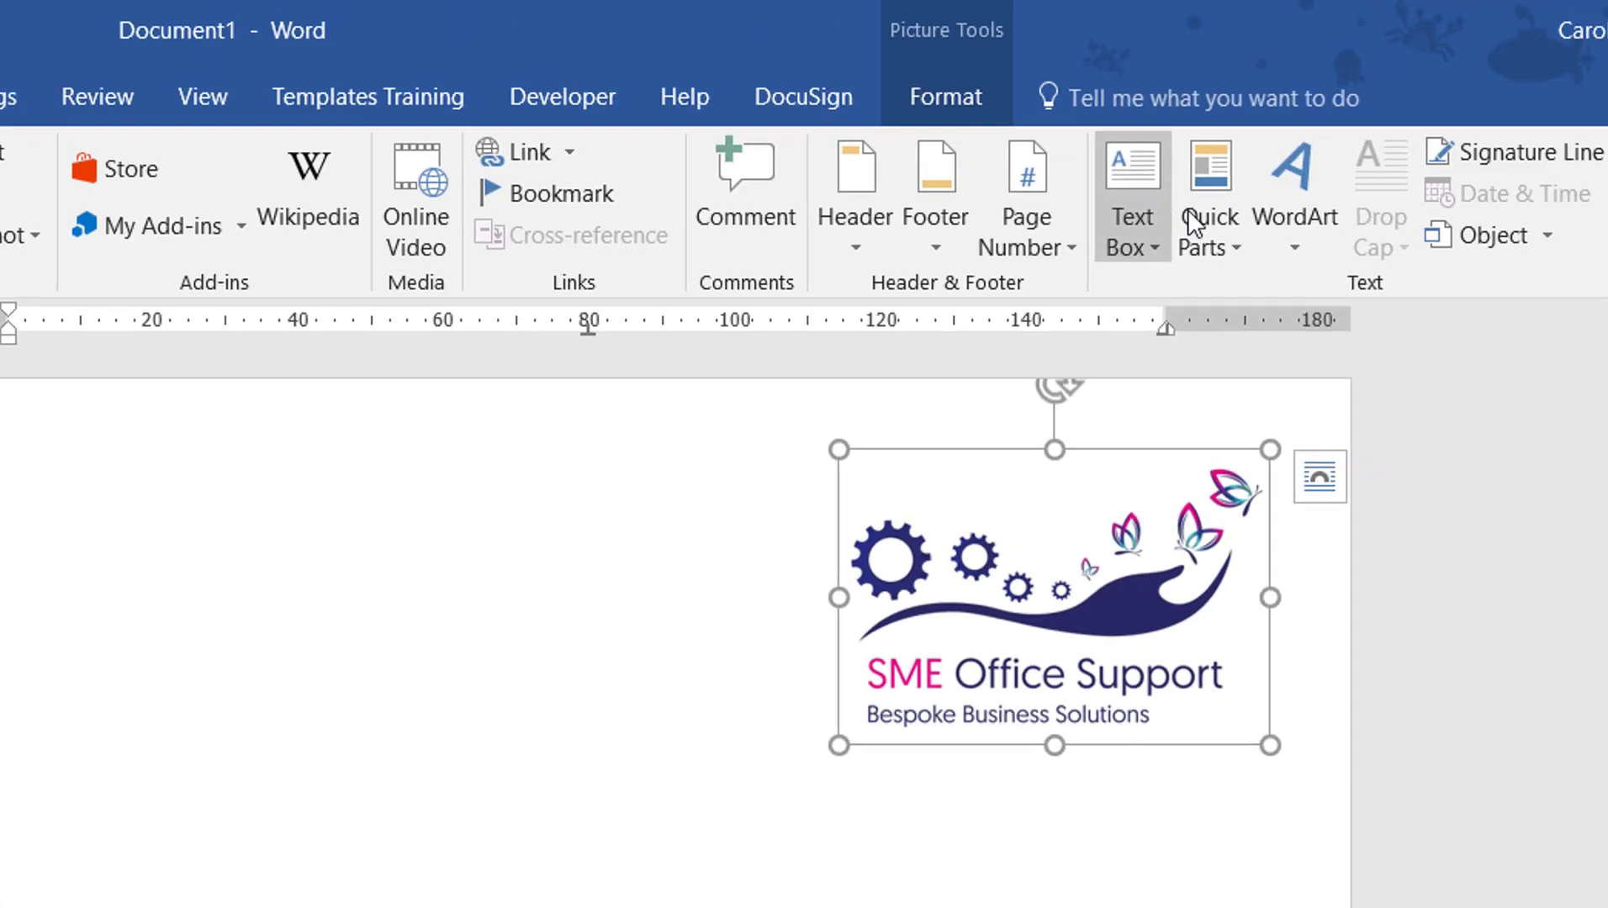
pyautogui.click(1208, 236)
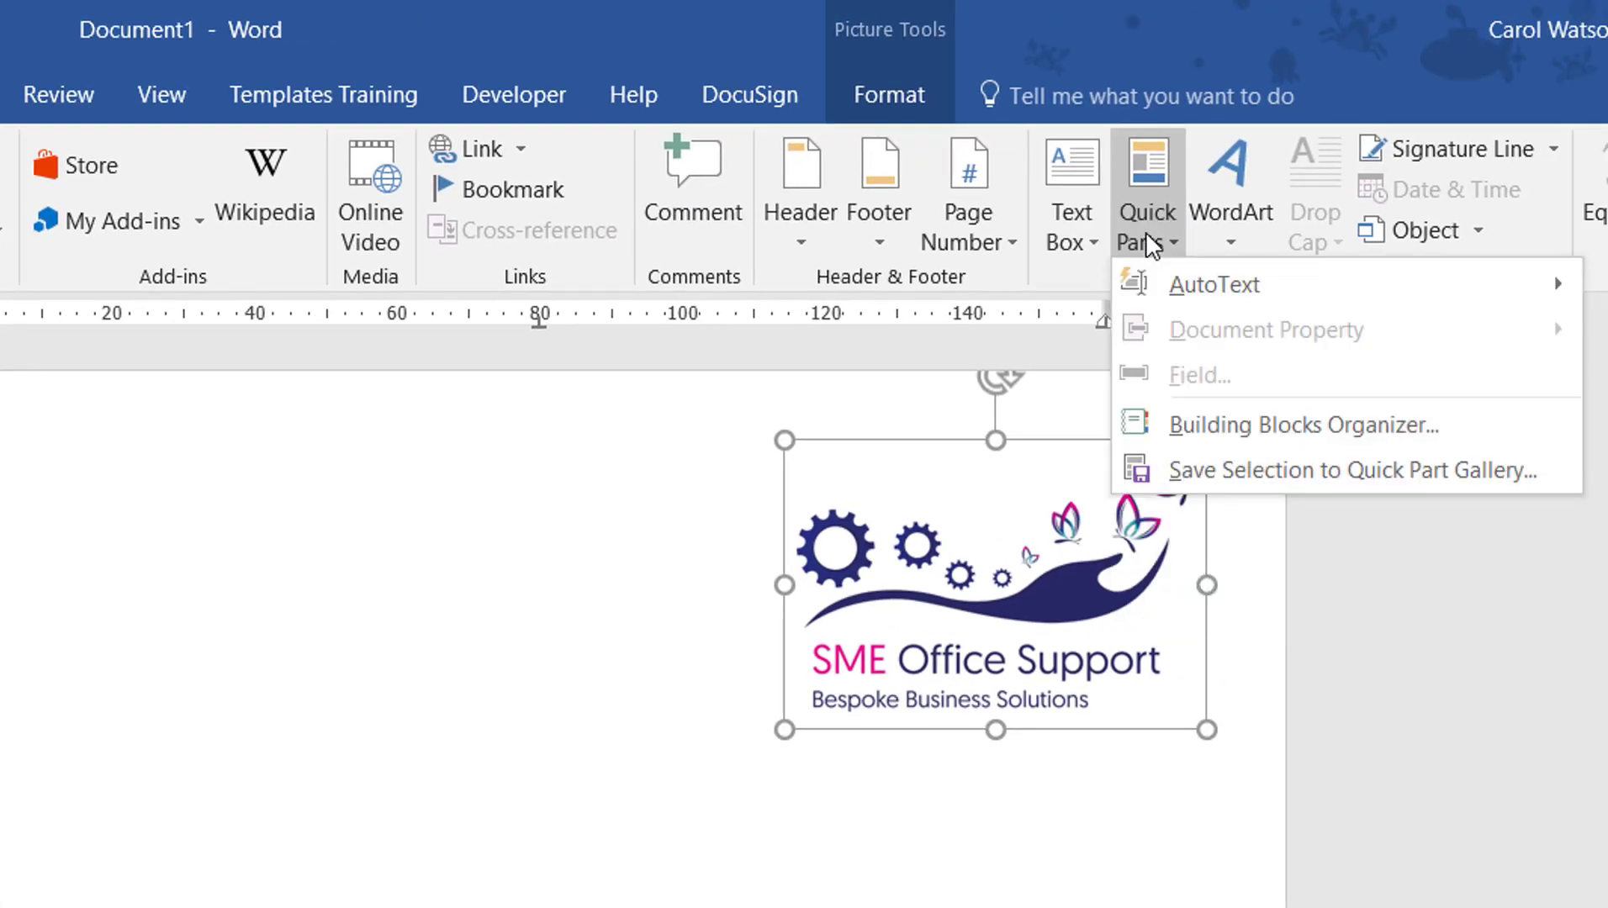
pyautogui.click(1290, 469)
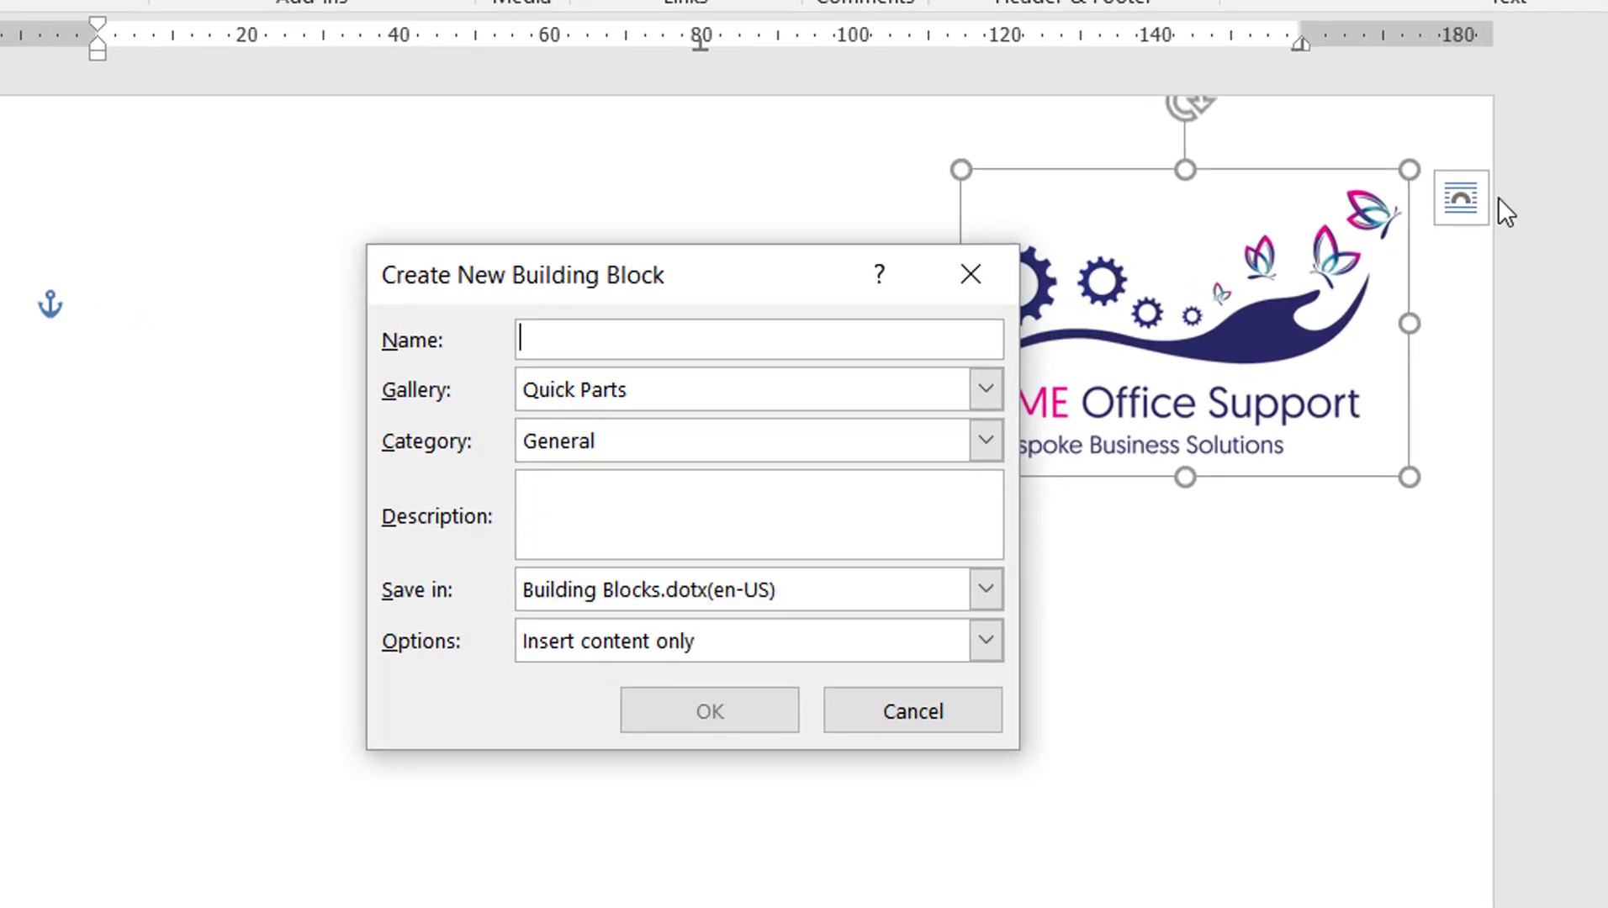
pyautogui.write('Logo')
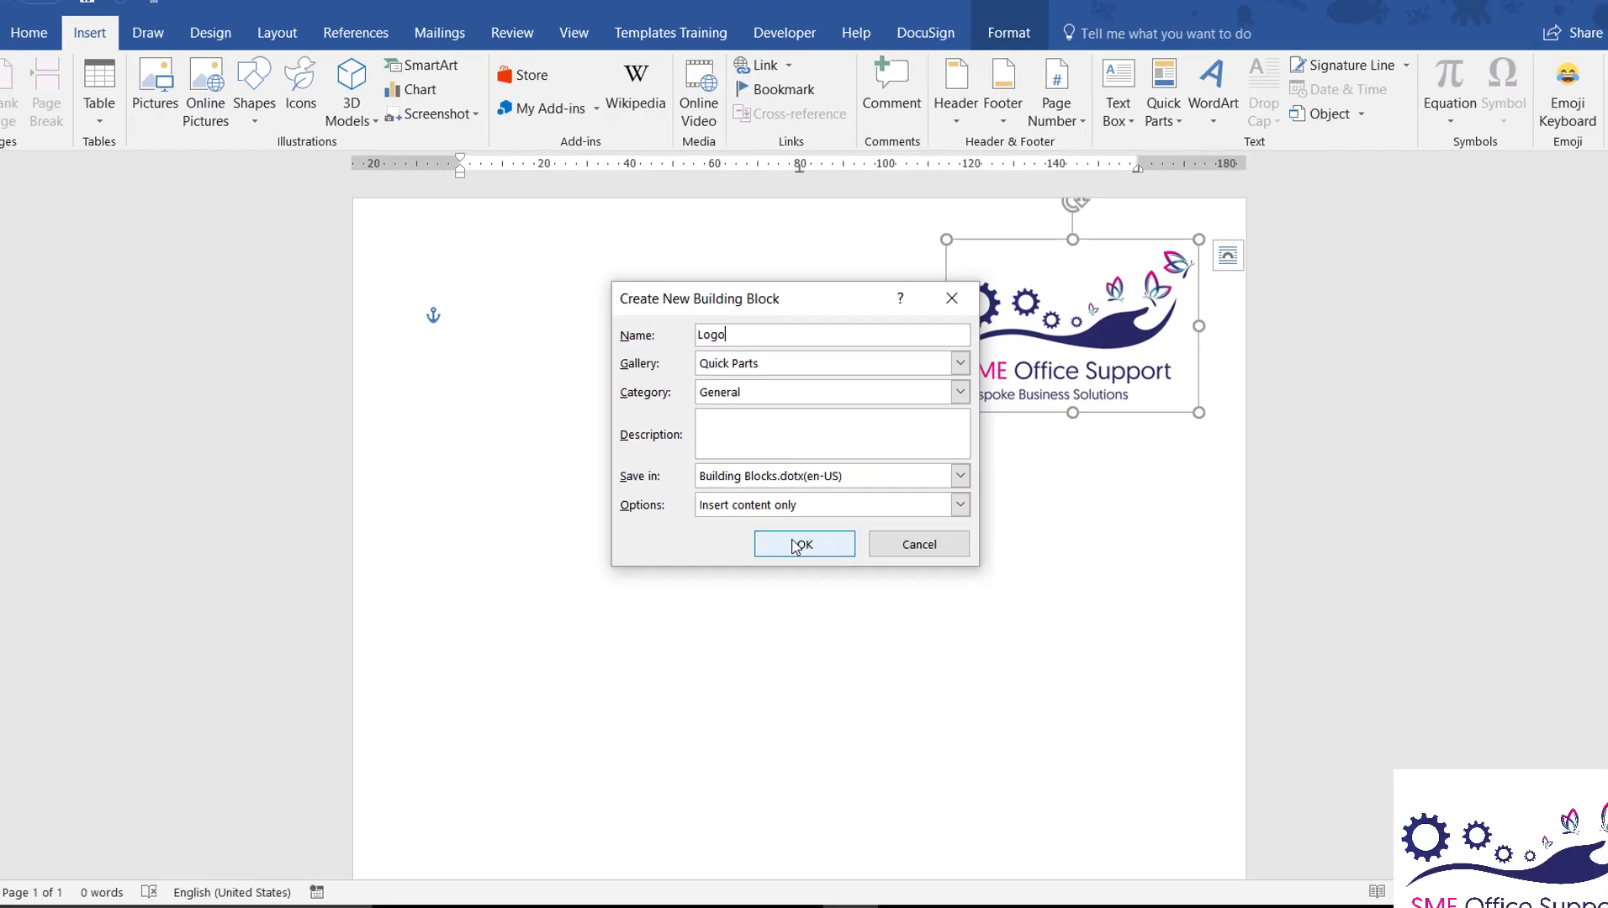
pyautogui.click(710, 712)
pyautogui.click(803, 532)
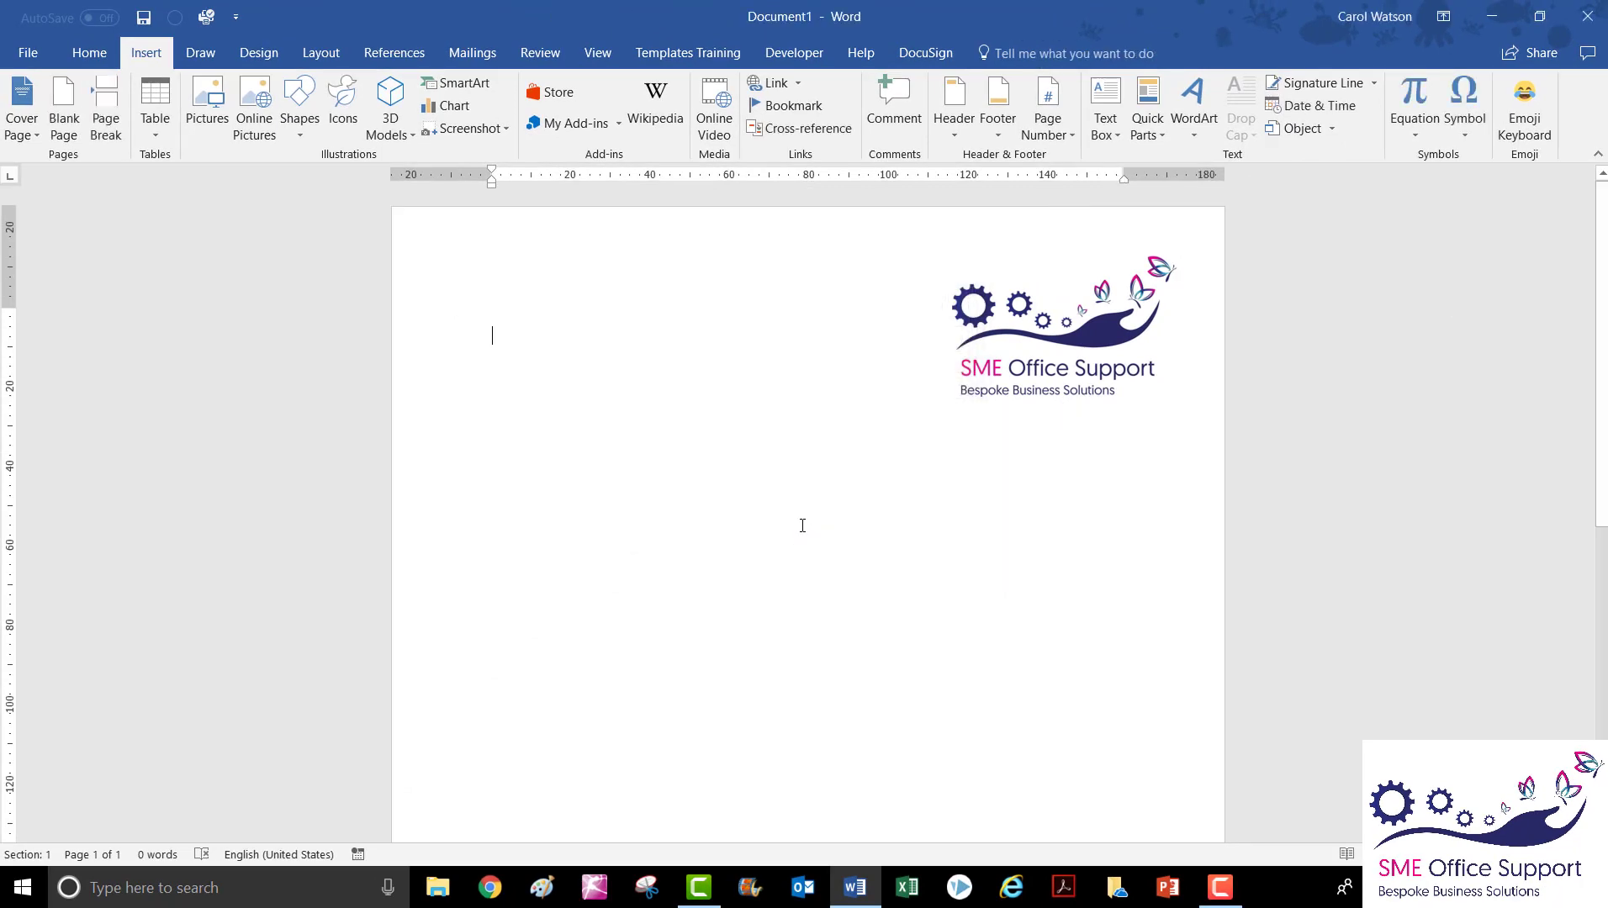
pyautogui.click(1043, 392)
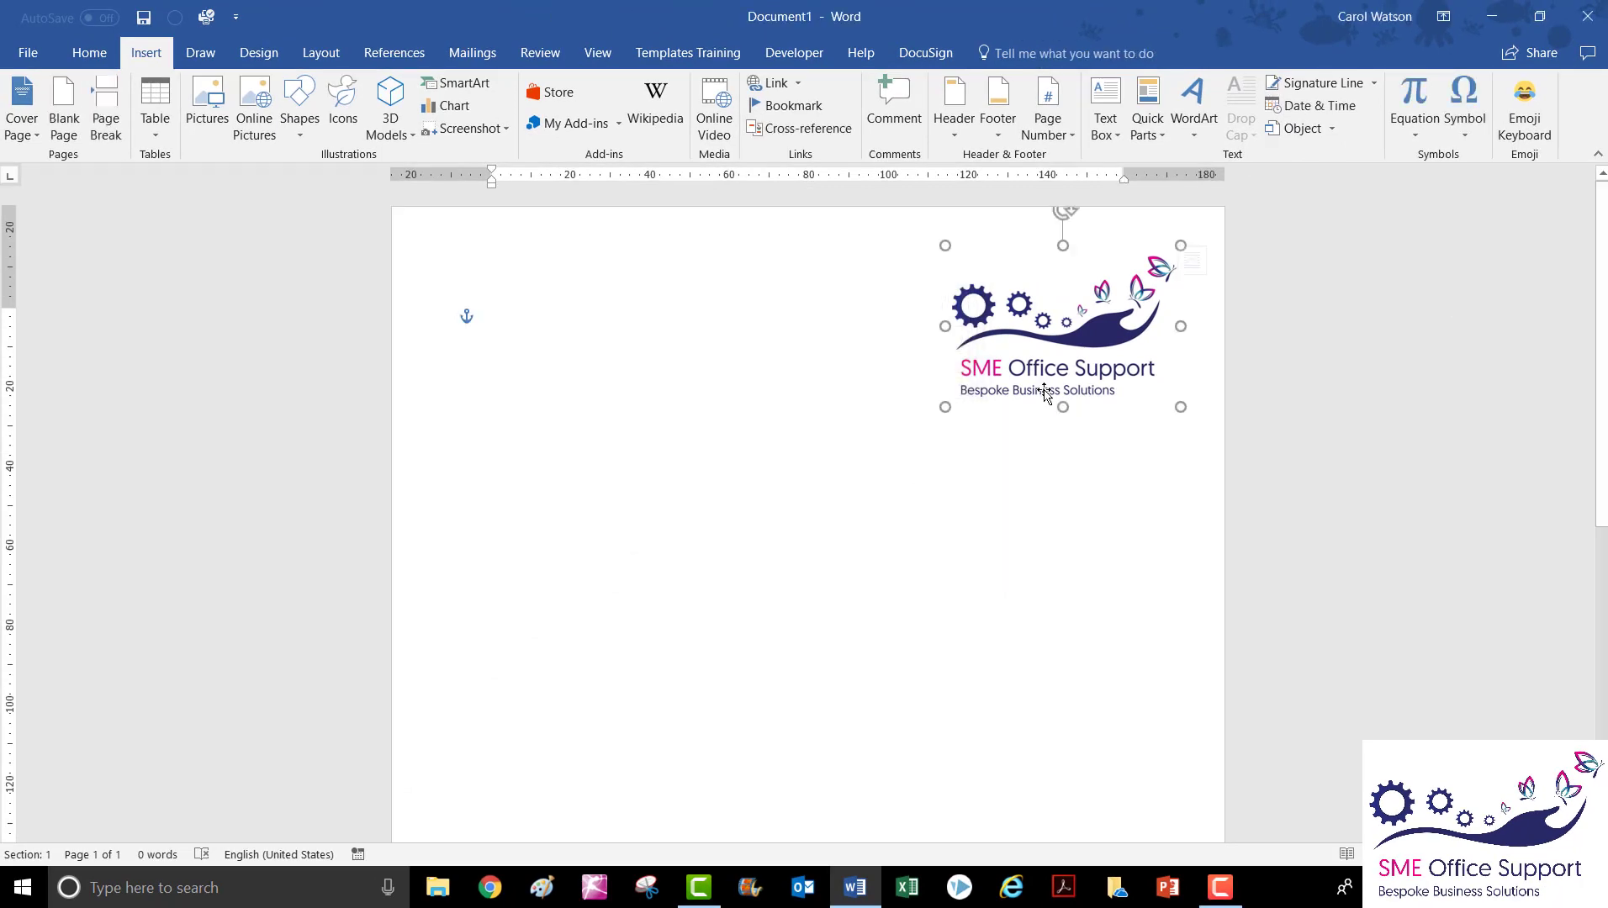
pyautogui.press('Delete')
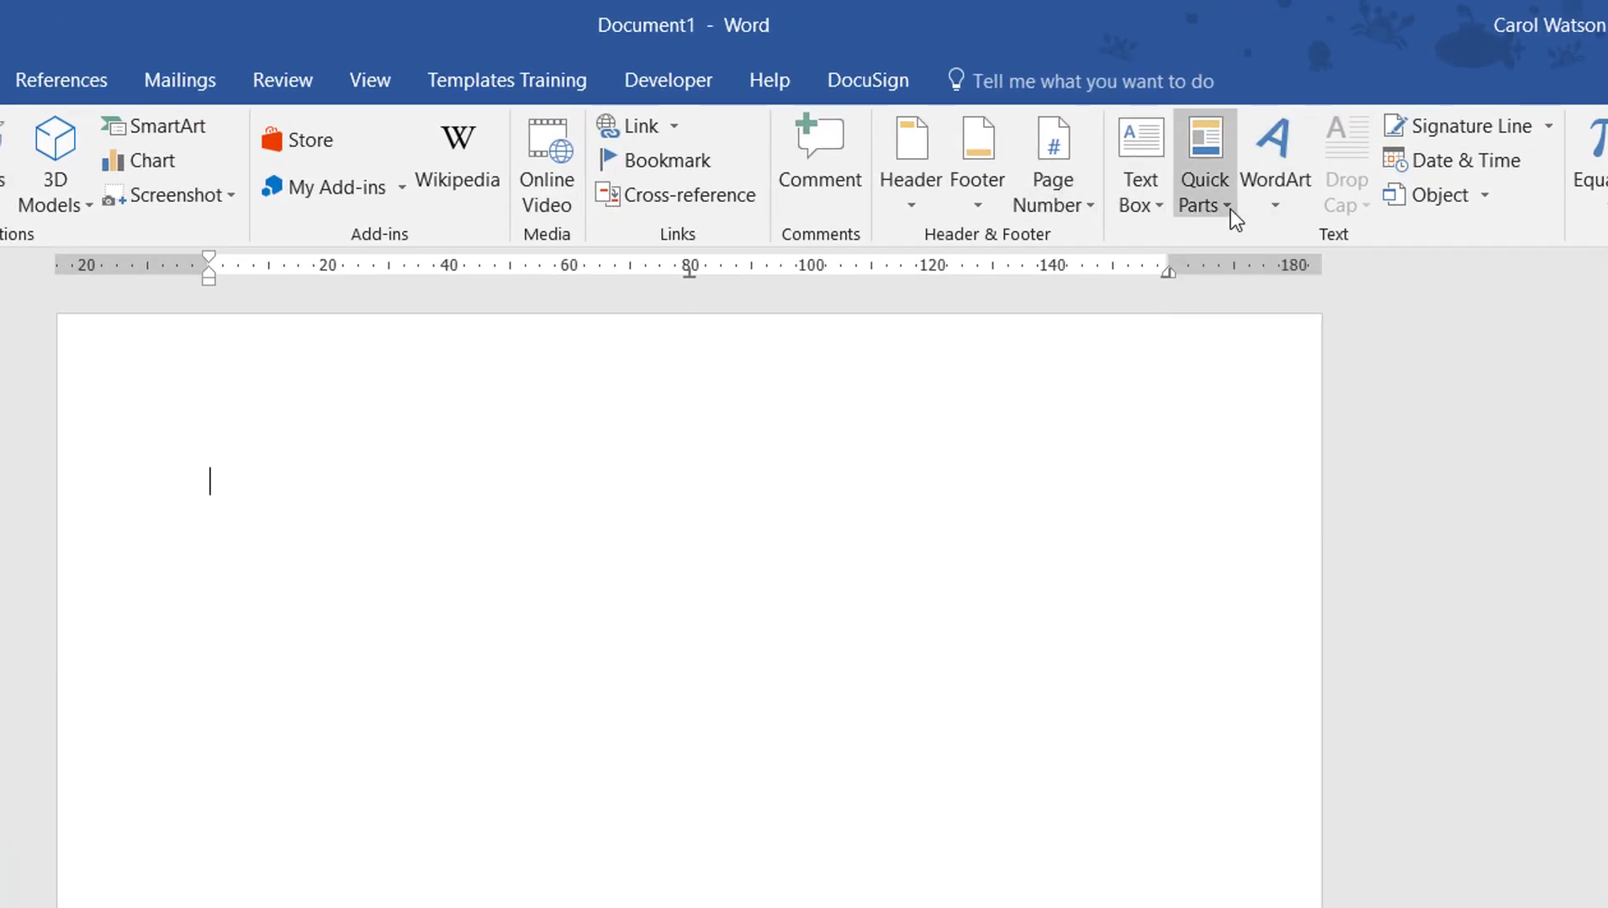
pyautogui.click(1219, 209)
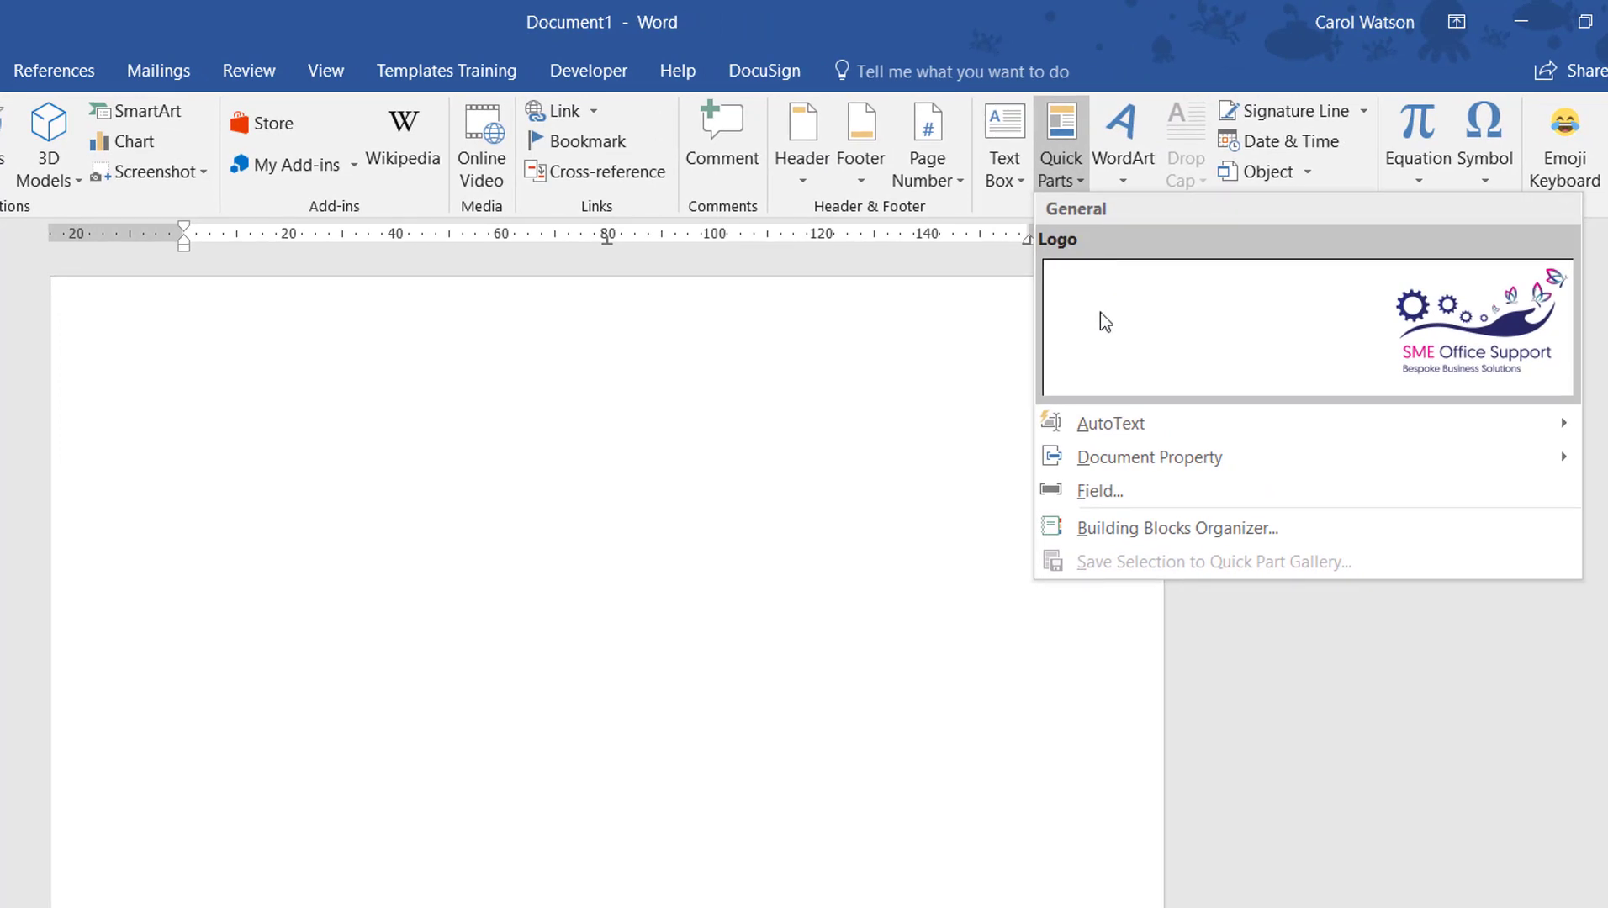
pyautogui.click(1101, 313)
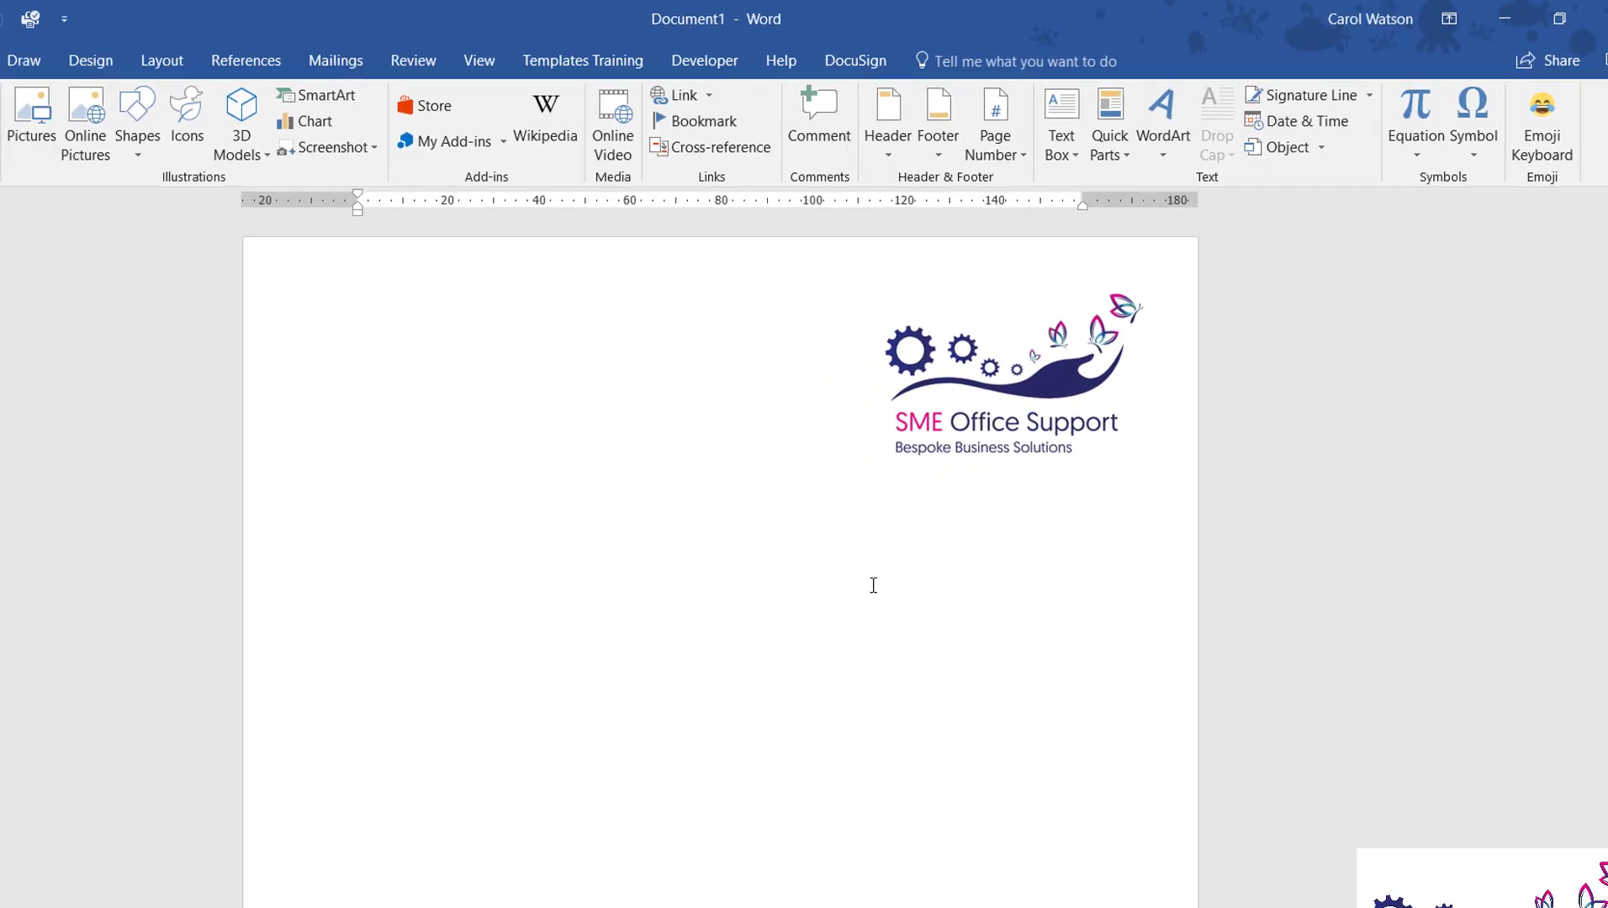
pyautogui.click(960, 422)
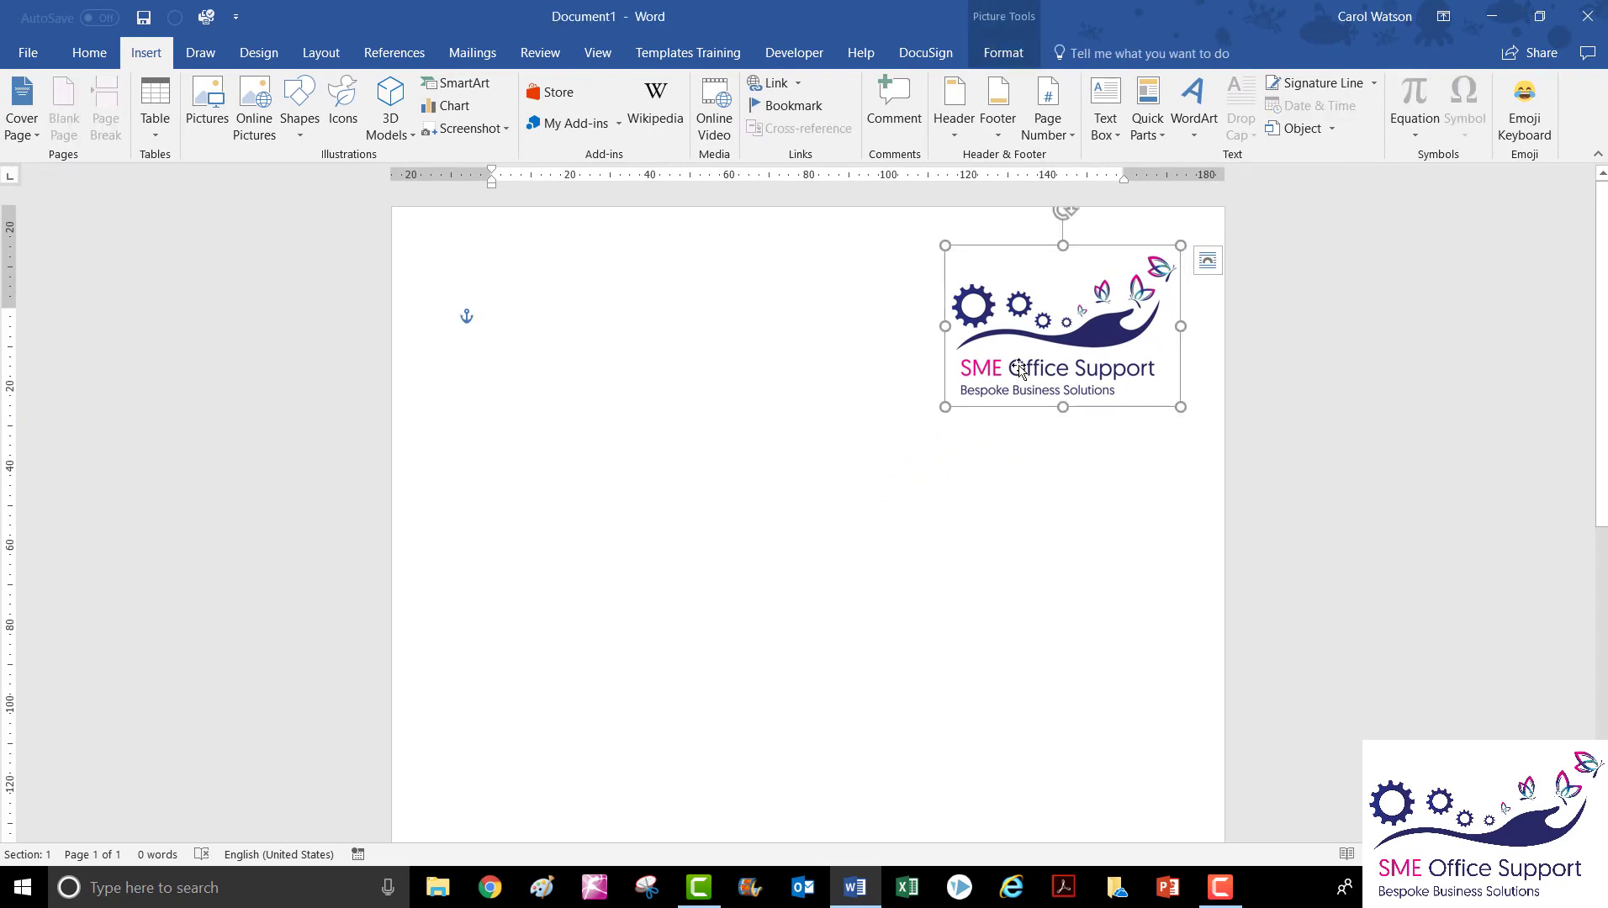
pyautogui.press('Delete')
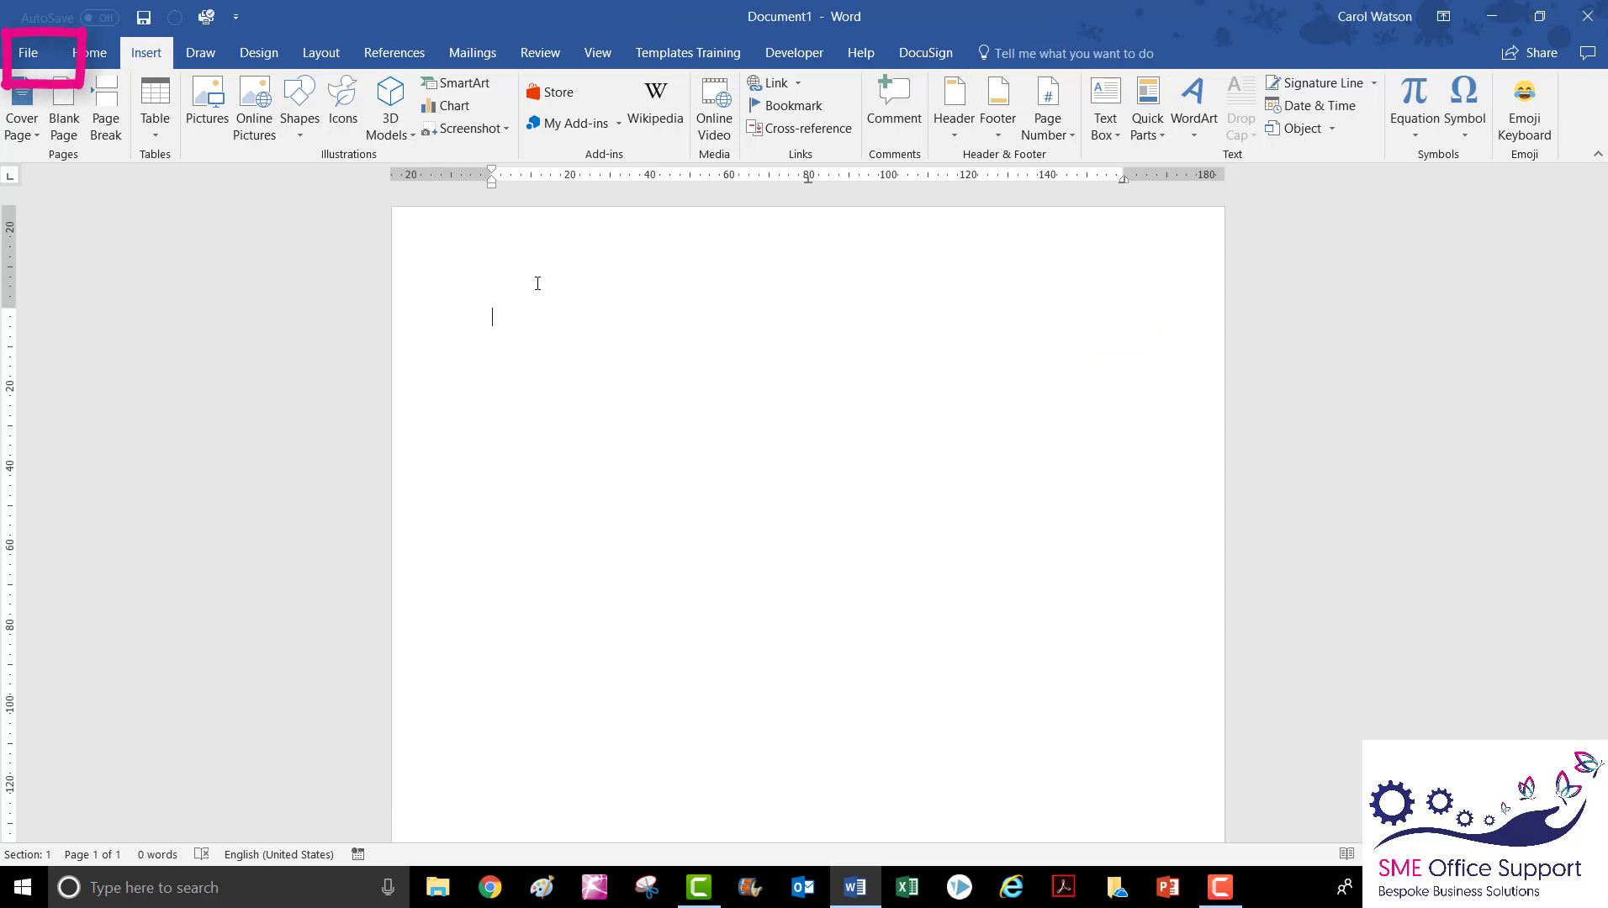
# Open the Customize Keyboard dialog from Word Options' Customize Ribbon page.
pyautogui.click(22, 59)
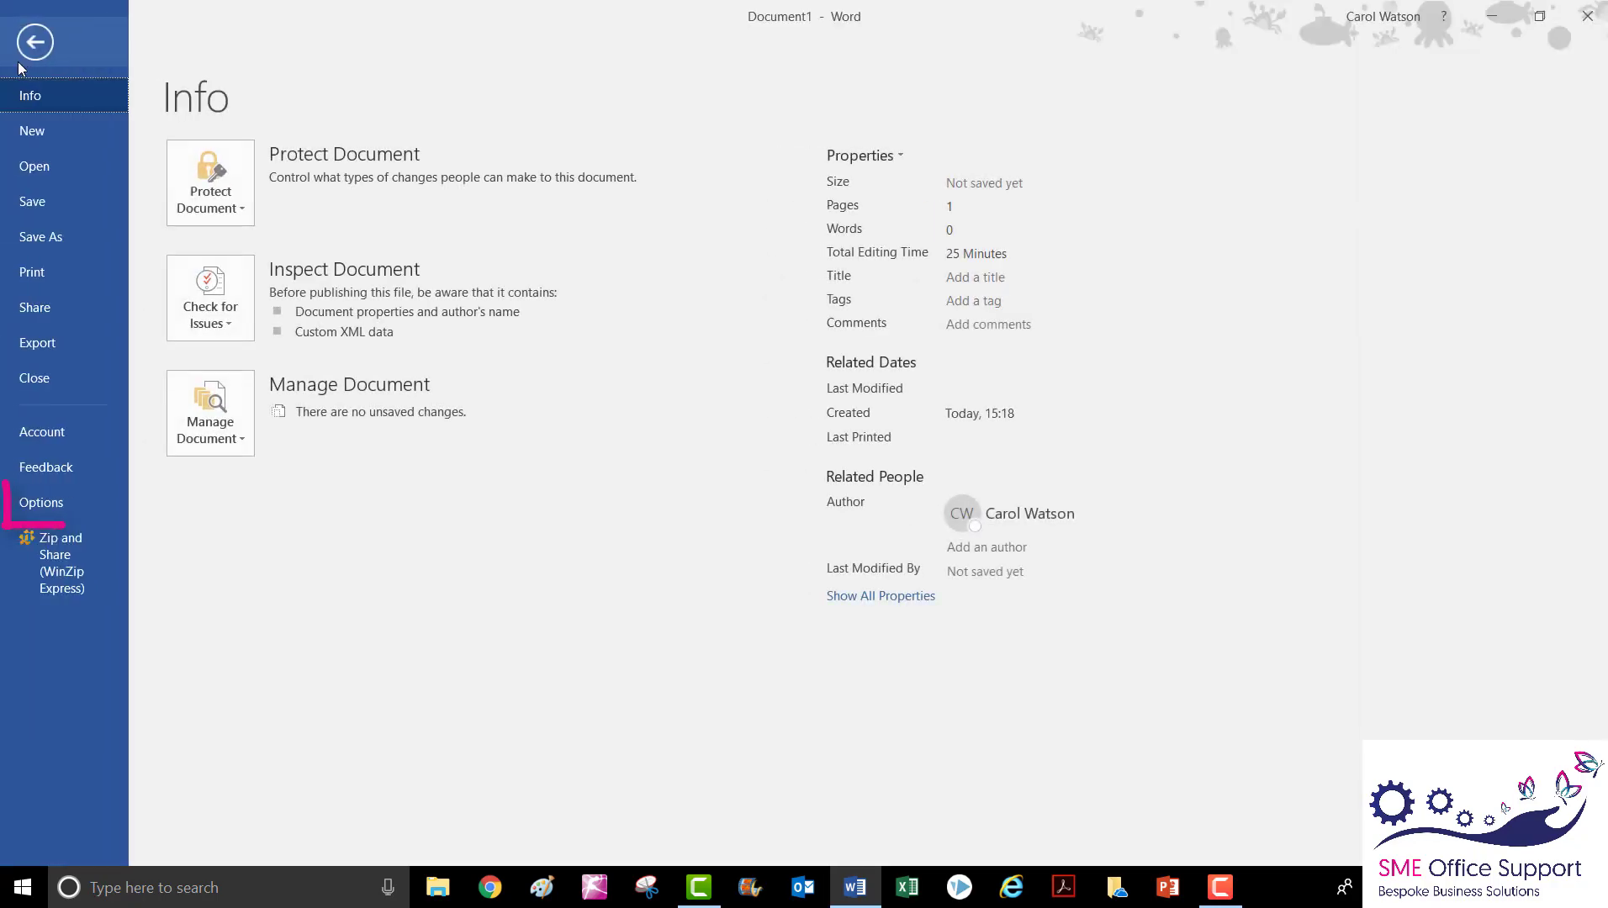
pyautogui.click(53, 505)
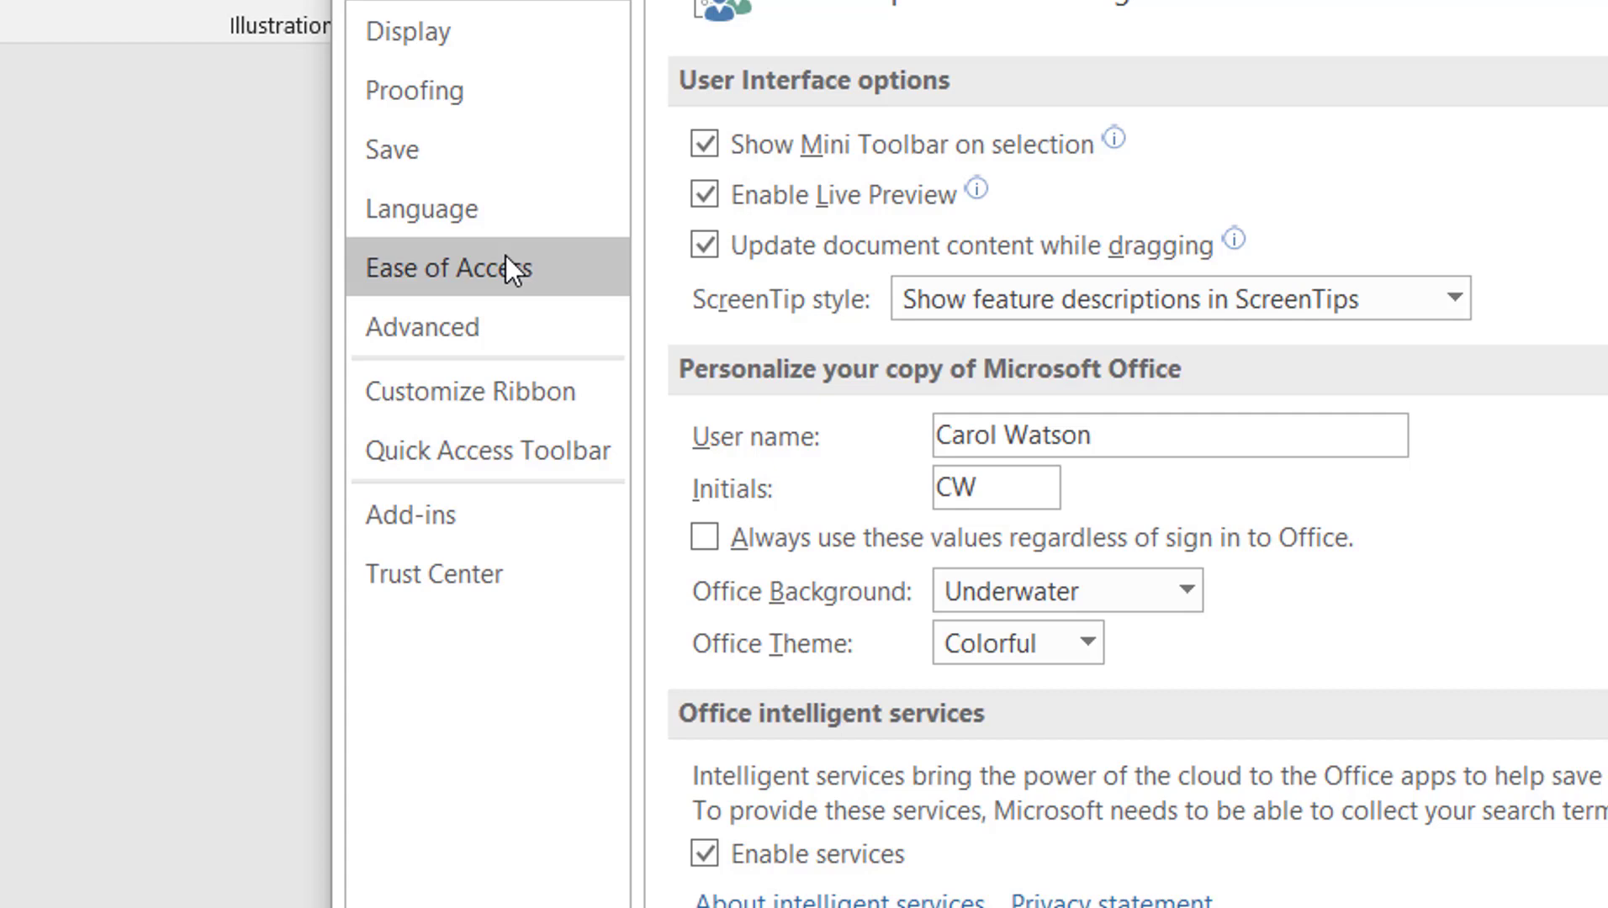
pyautogui.click(500, 389)
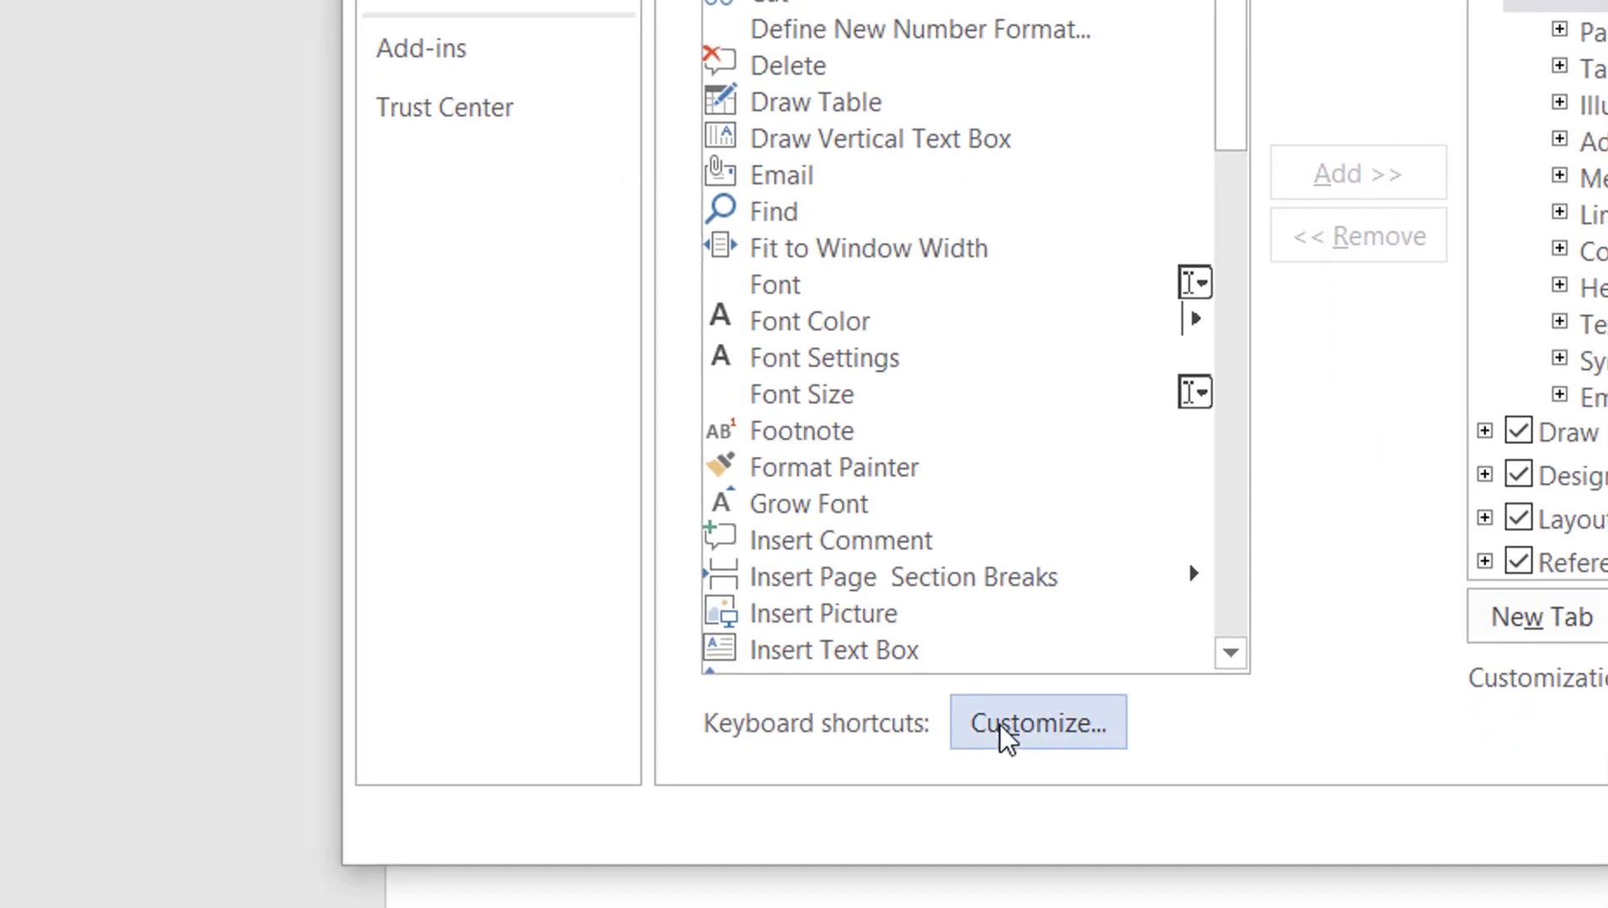
pyautogui.click(1007, 738)
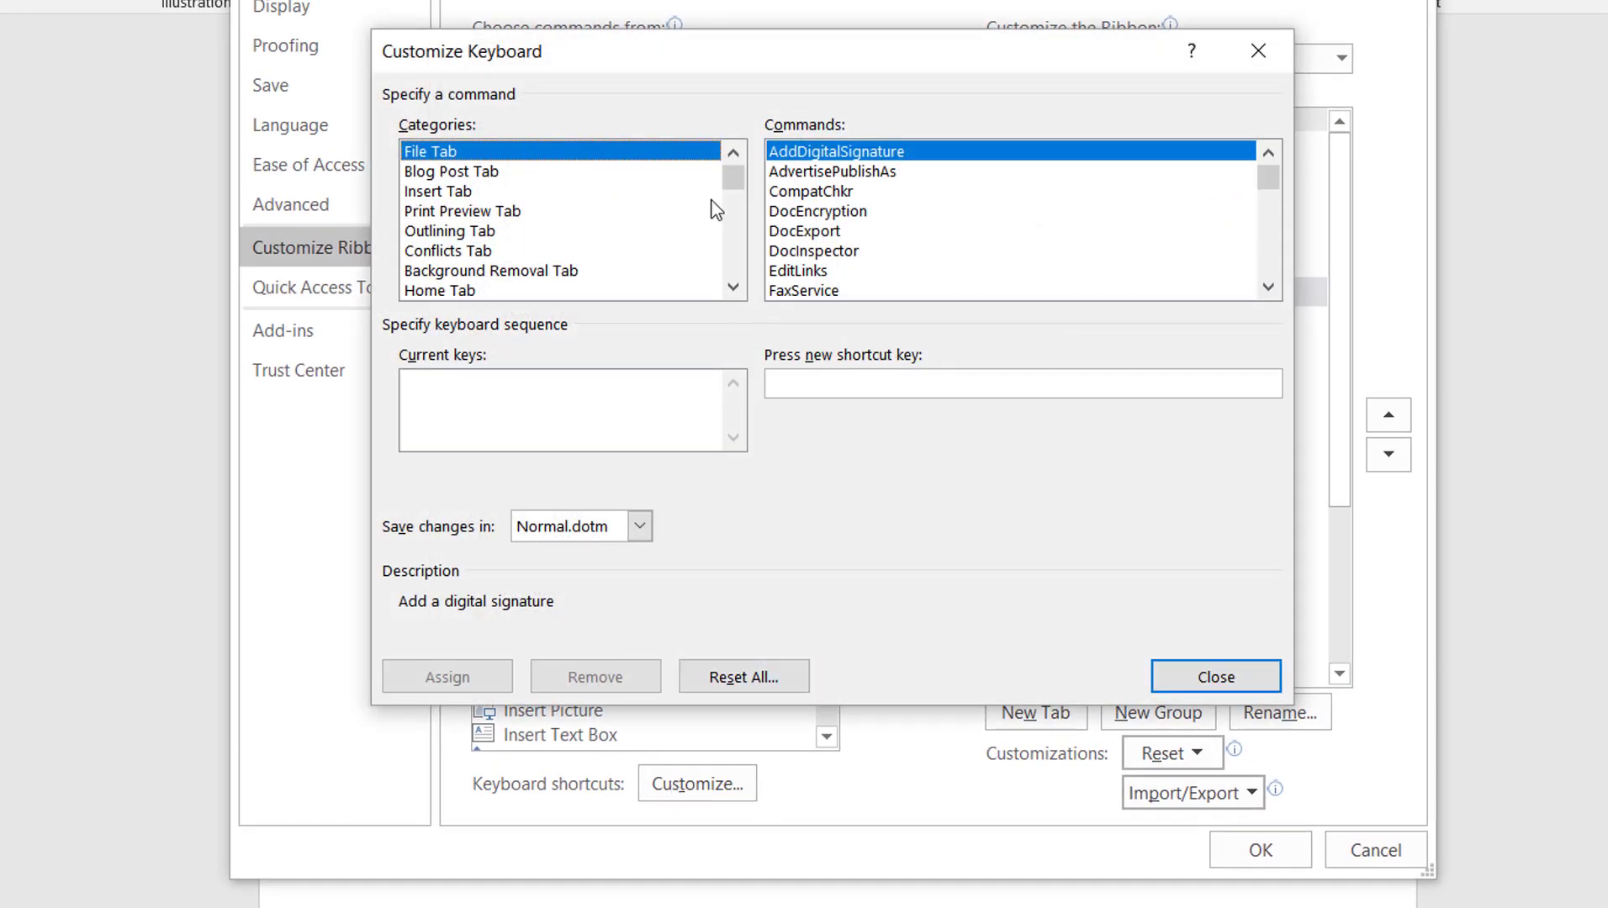
# Select the Logo entry under the Building Blocks category, showing its current Ctrl+Q shortcut.
pyautogui.moveTo(734, 190); pyautogui.dragTo(728, 302)
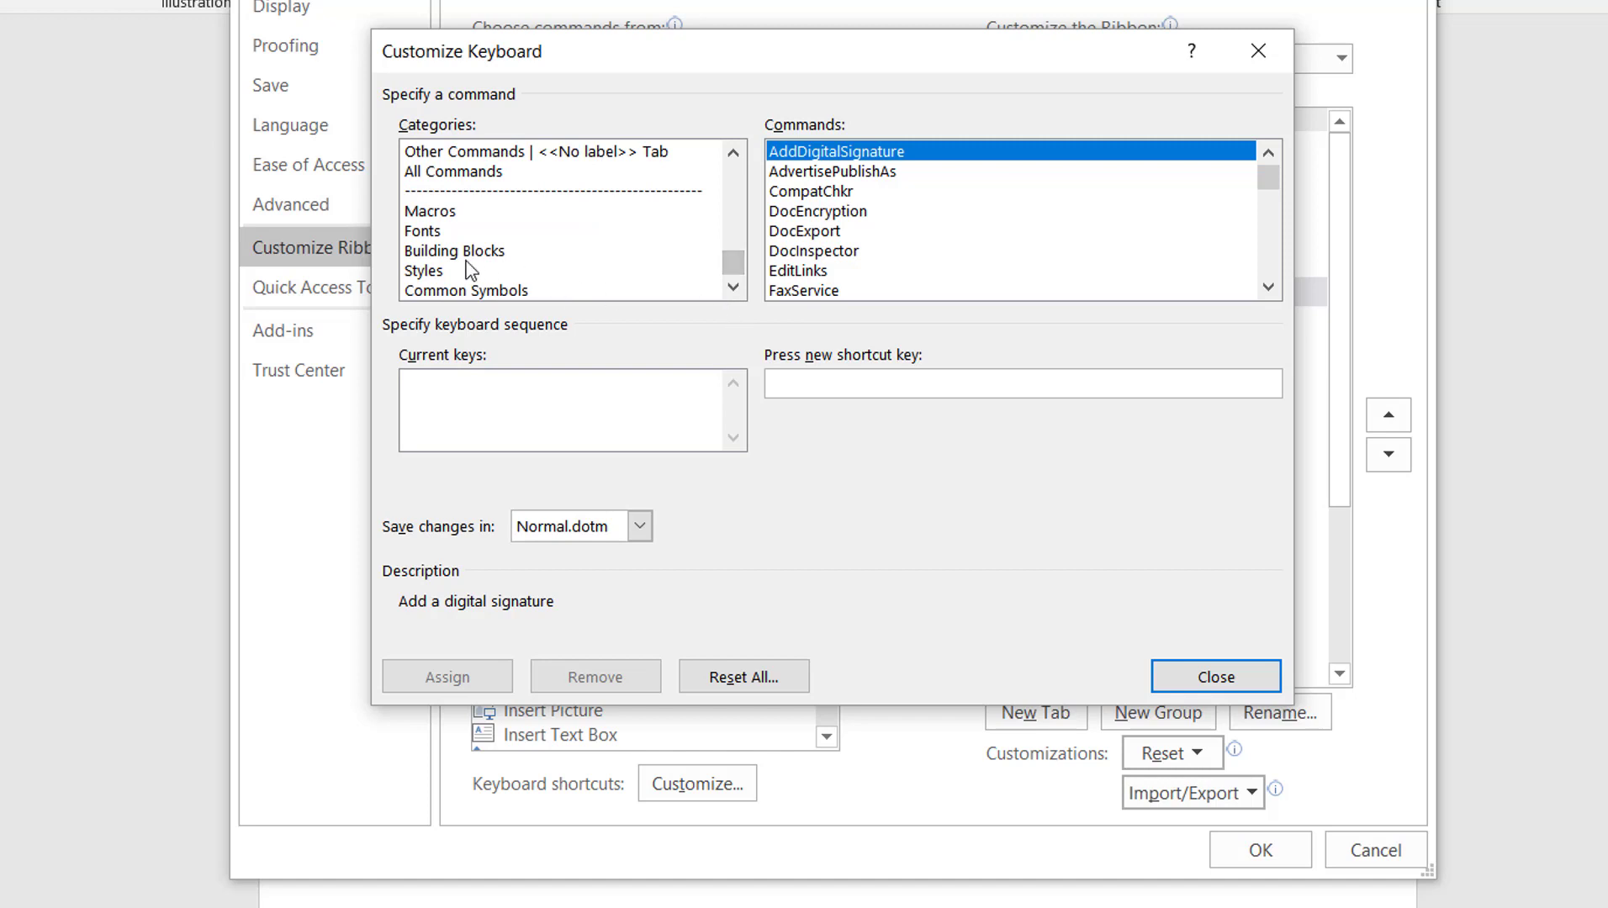
pyautogui.click(429, 251)
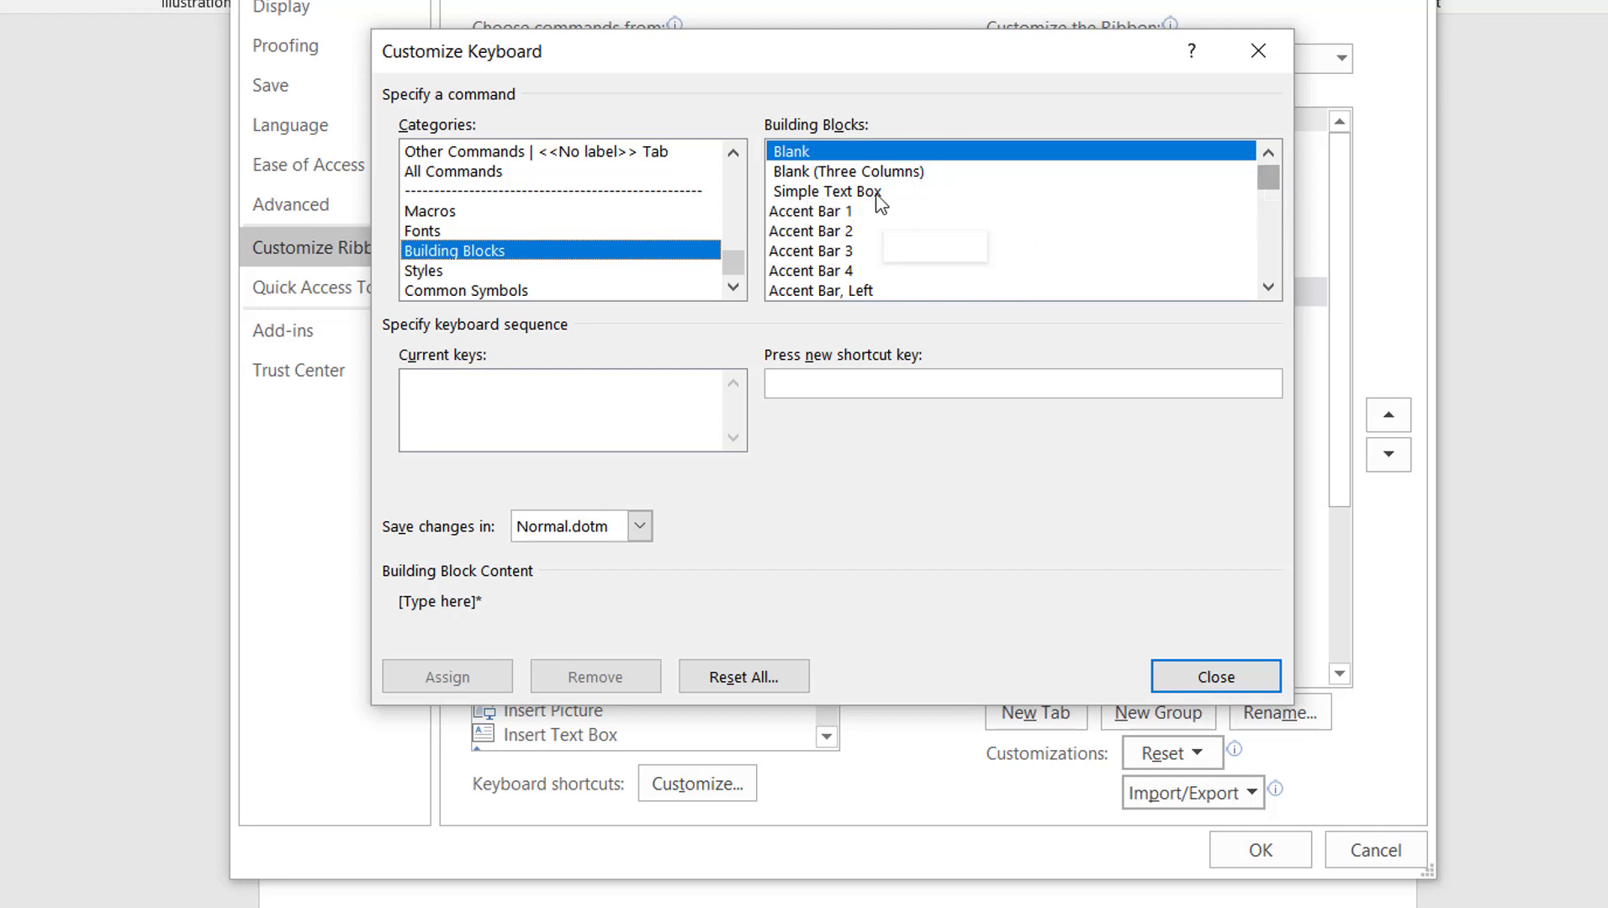
pyautogui.click(810, 197)
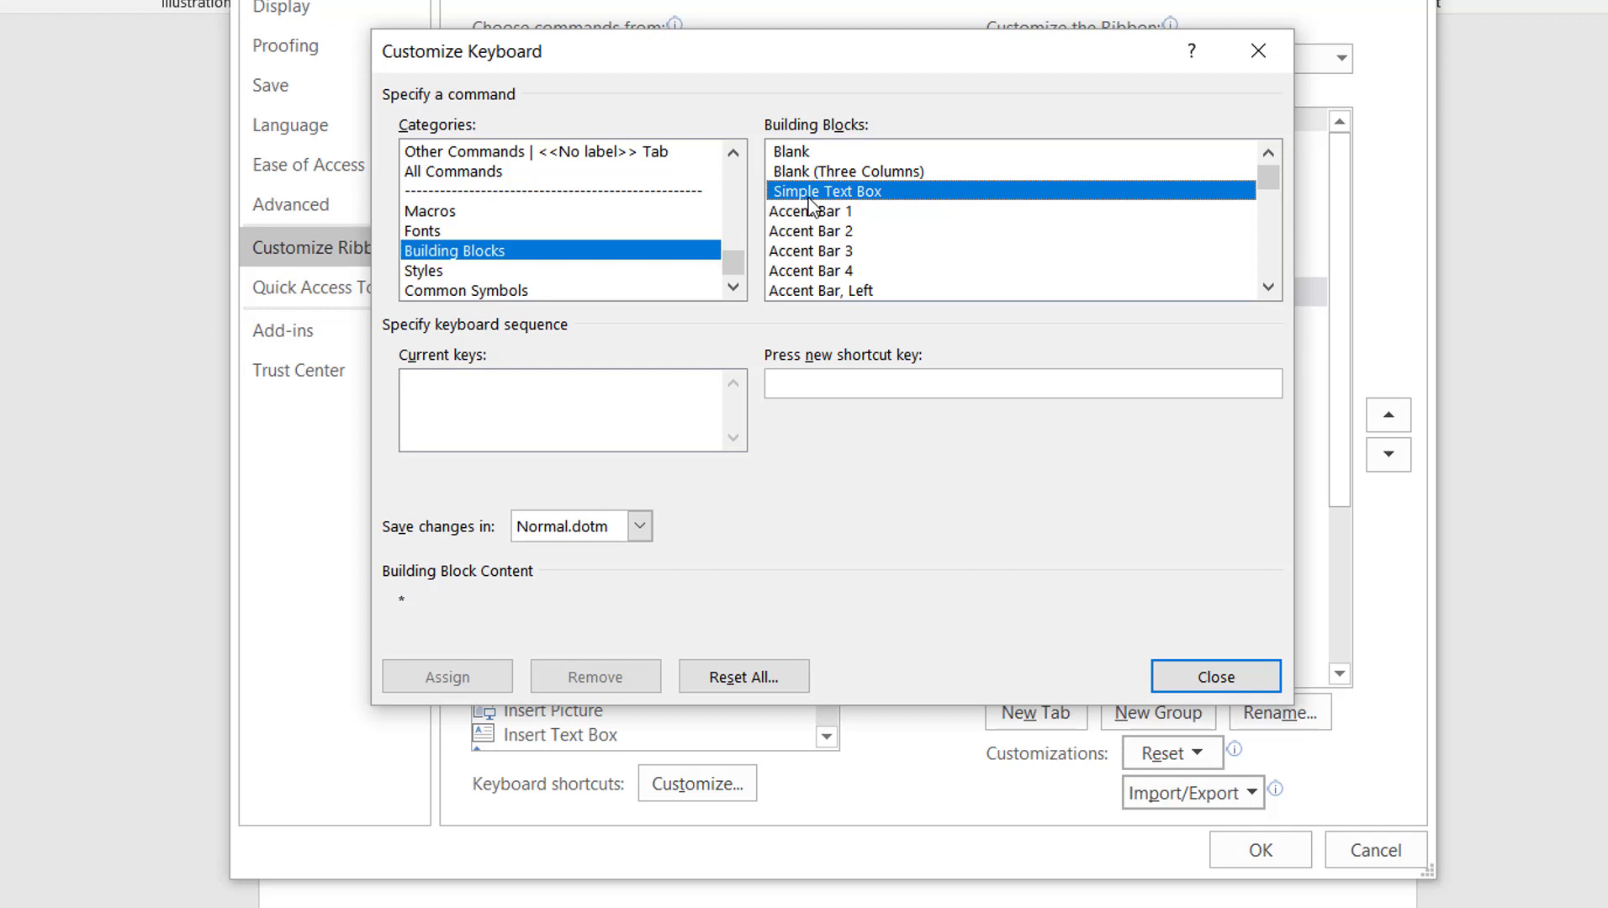
pyautogui.press('l')
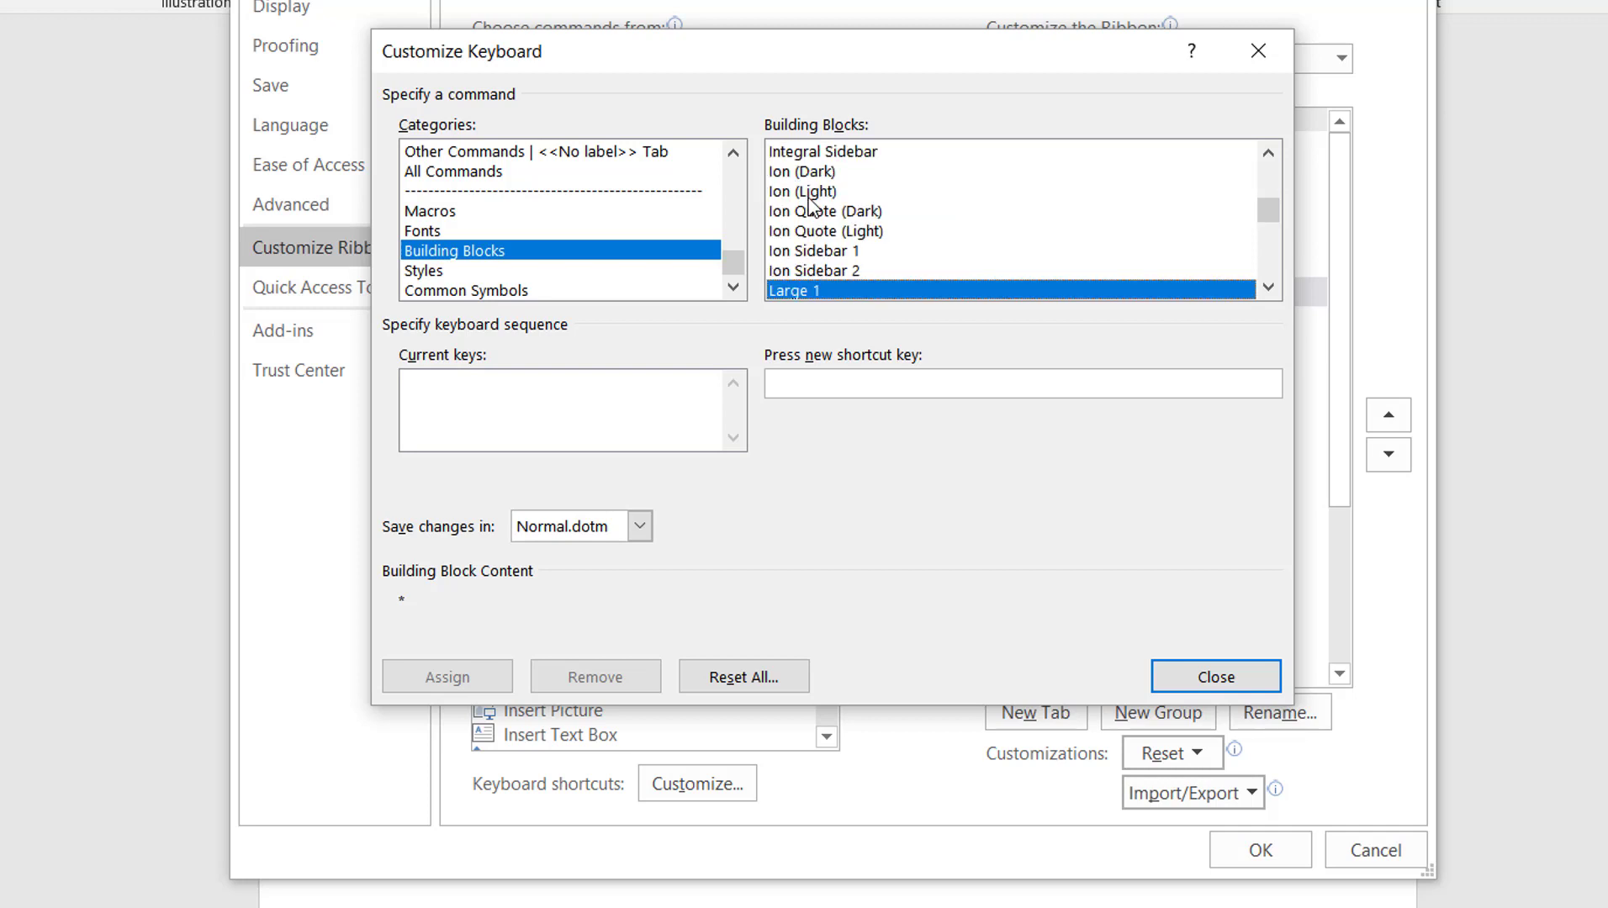
pyautogui.scroll(-6, 809, 202)
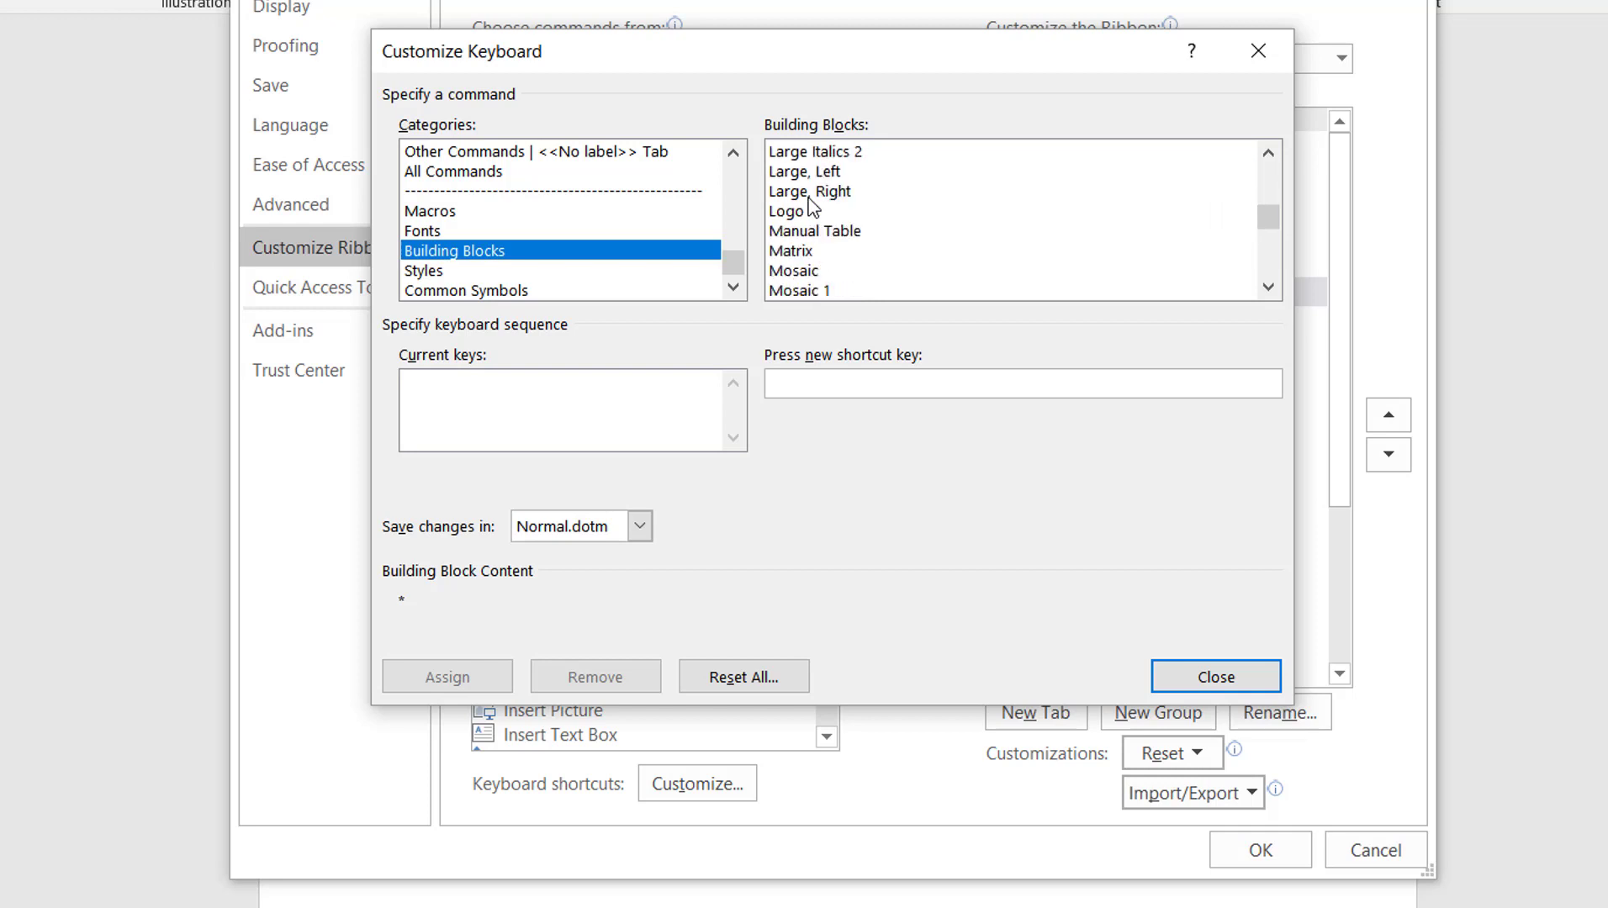
pyautogui.click(801, 207)
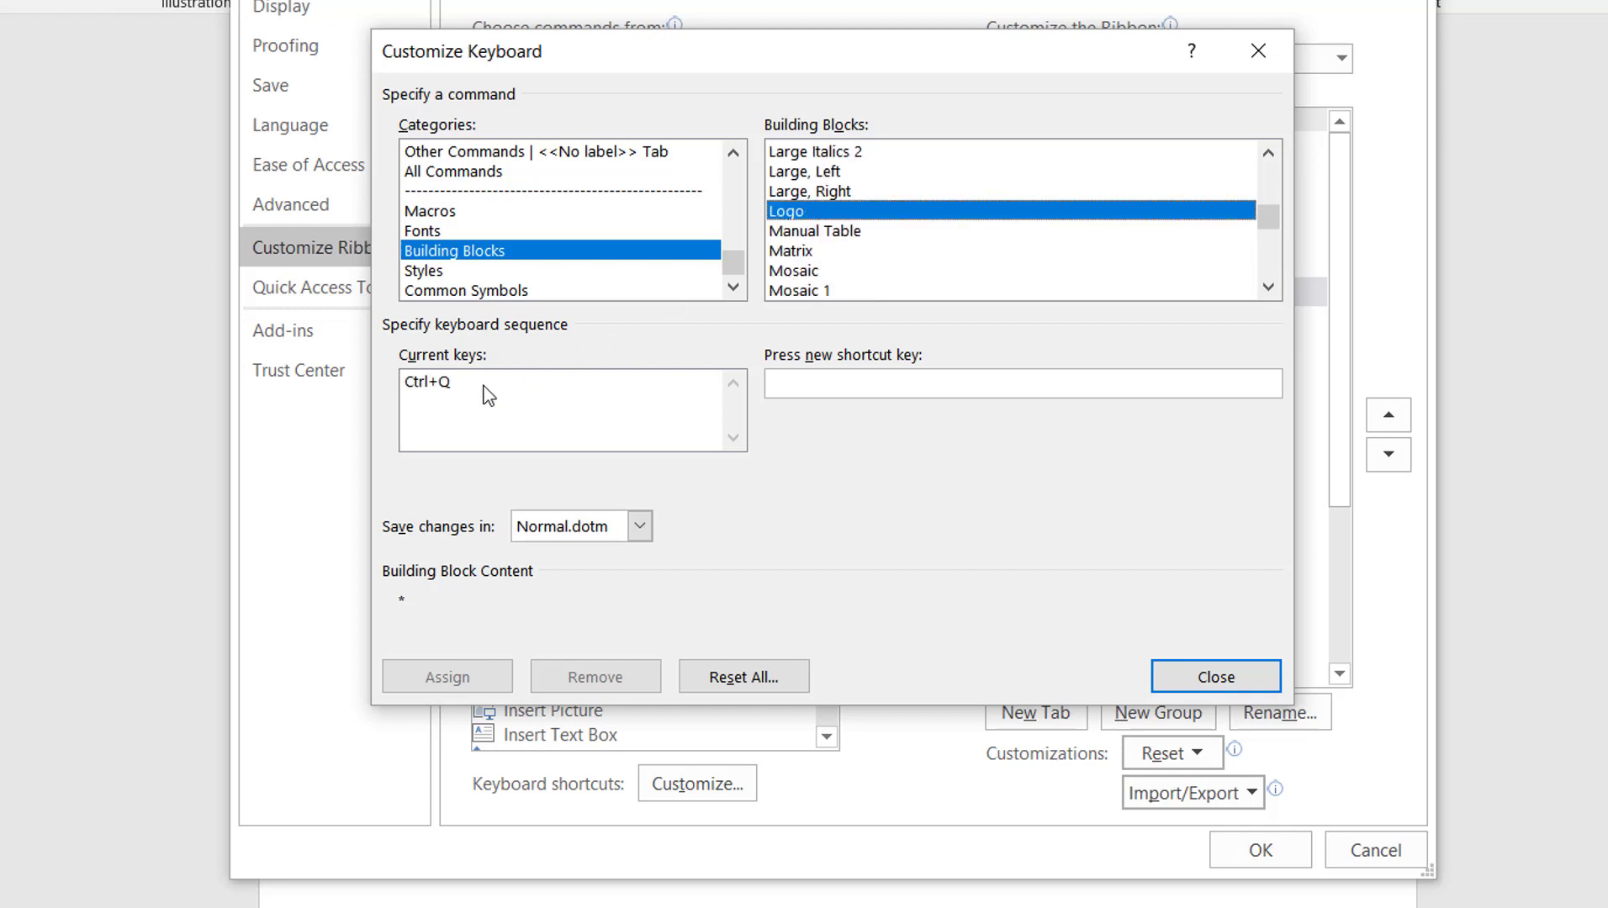
# Assign Ctrl+Q to the Logo building block, then close Customize Keyboard and Word Options.
pyautogui.click(812, 386)
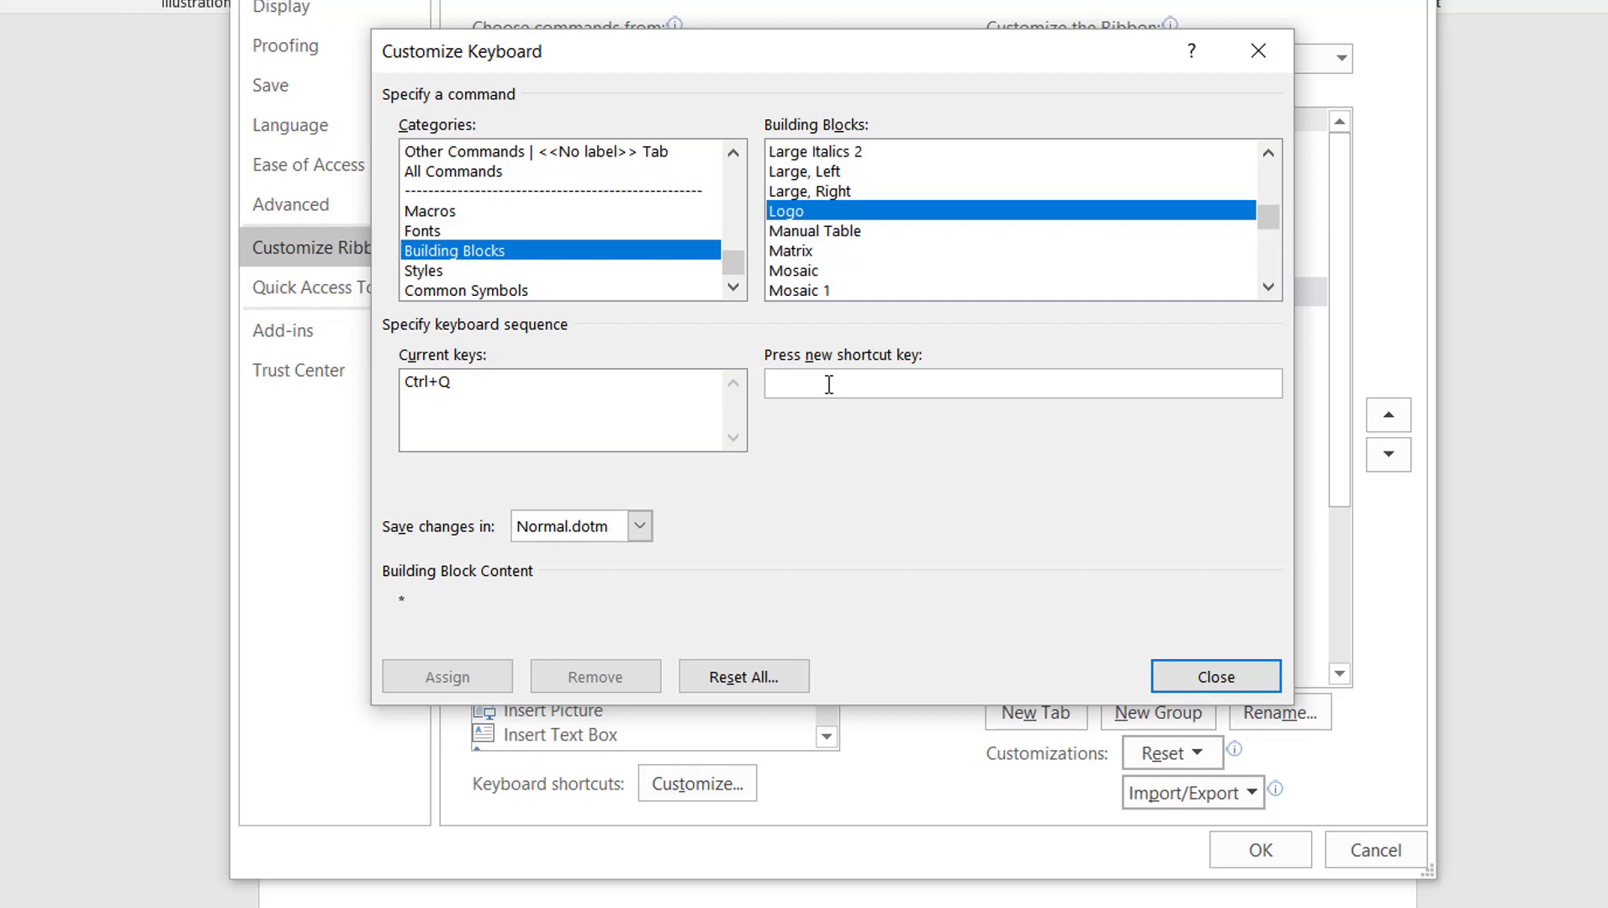
pyautogui.hotkey('ctrl', 'q')
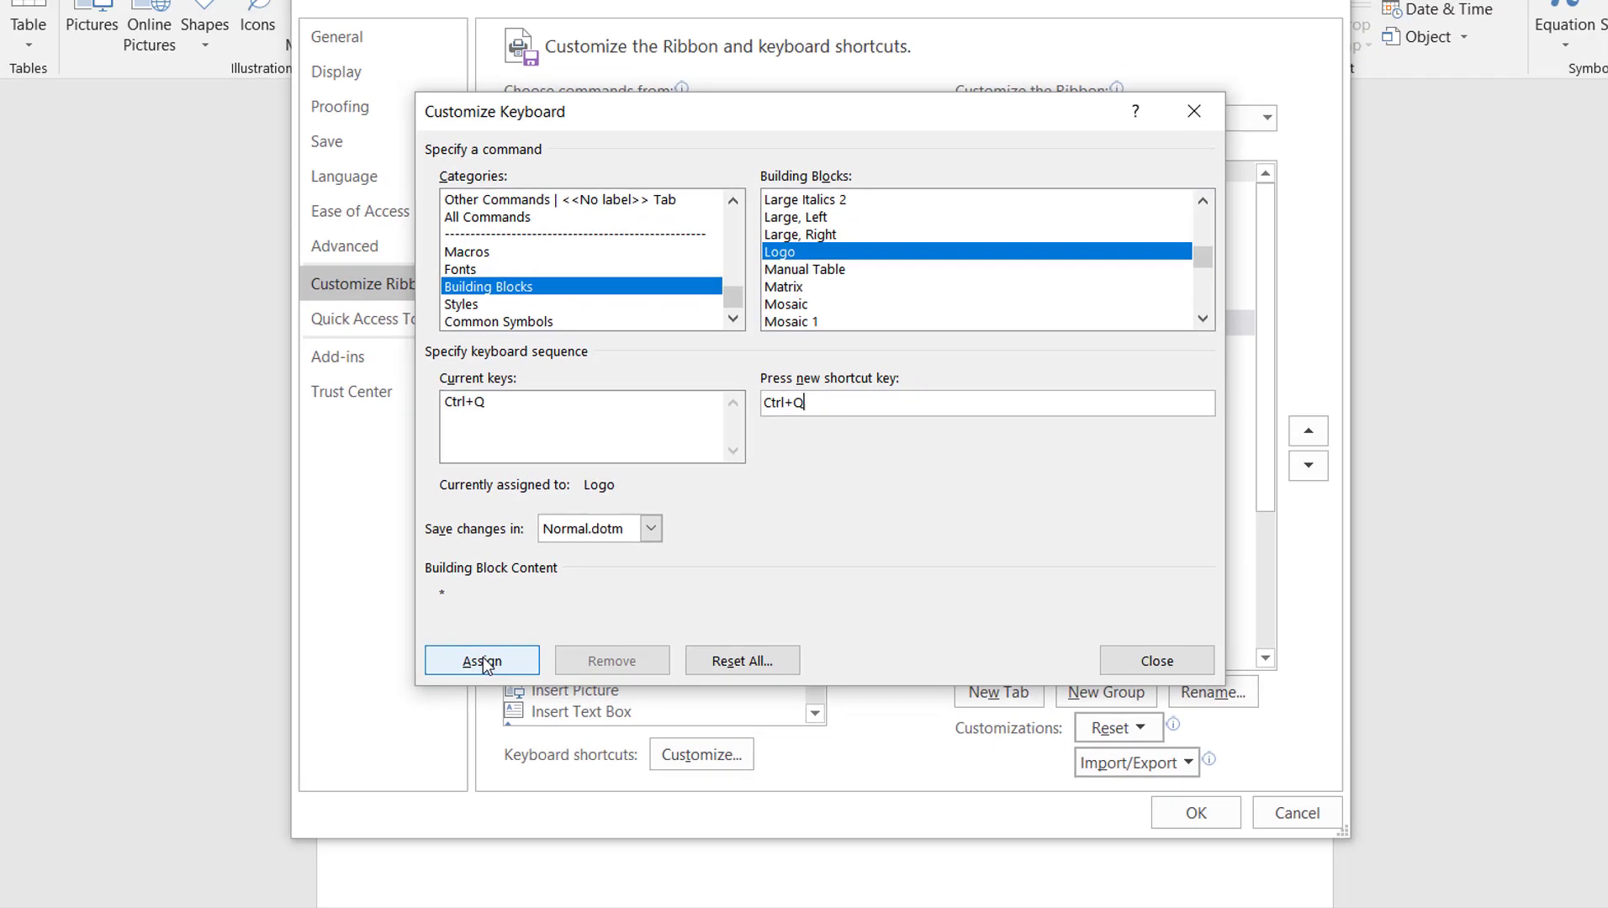
pyautogui.click(482, 661)
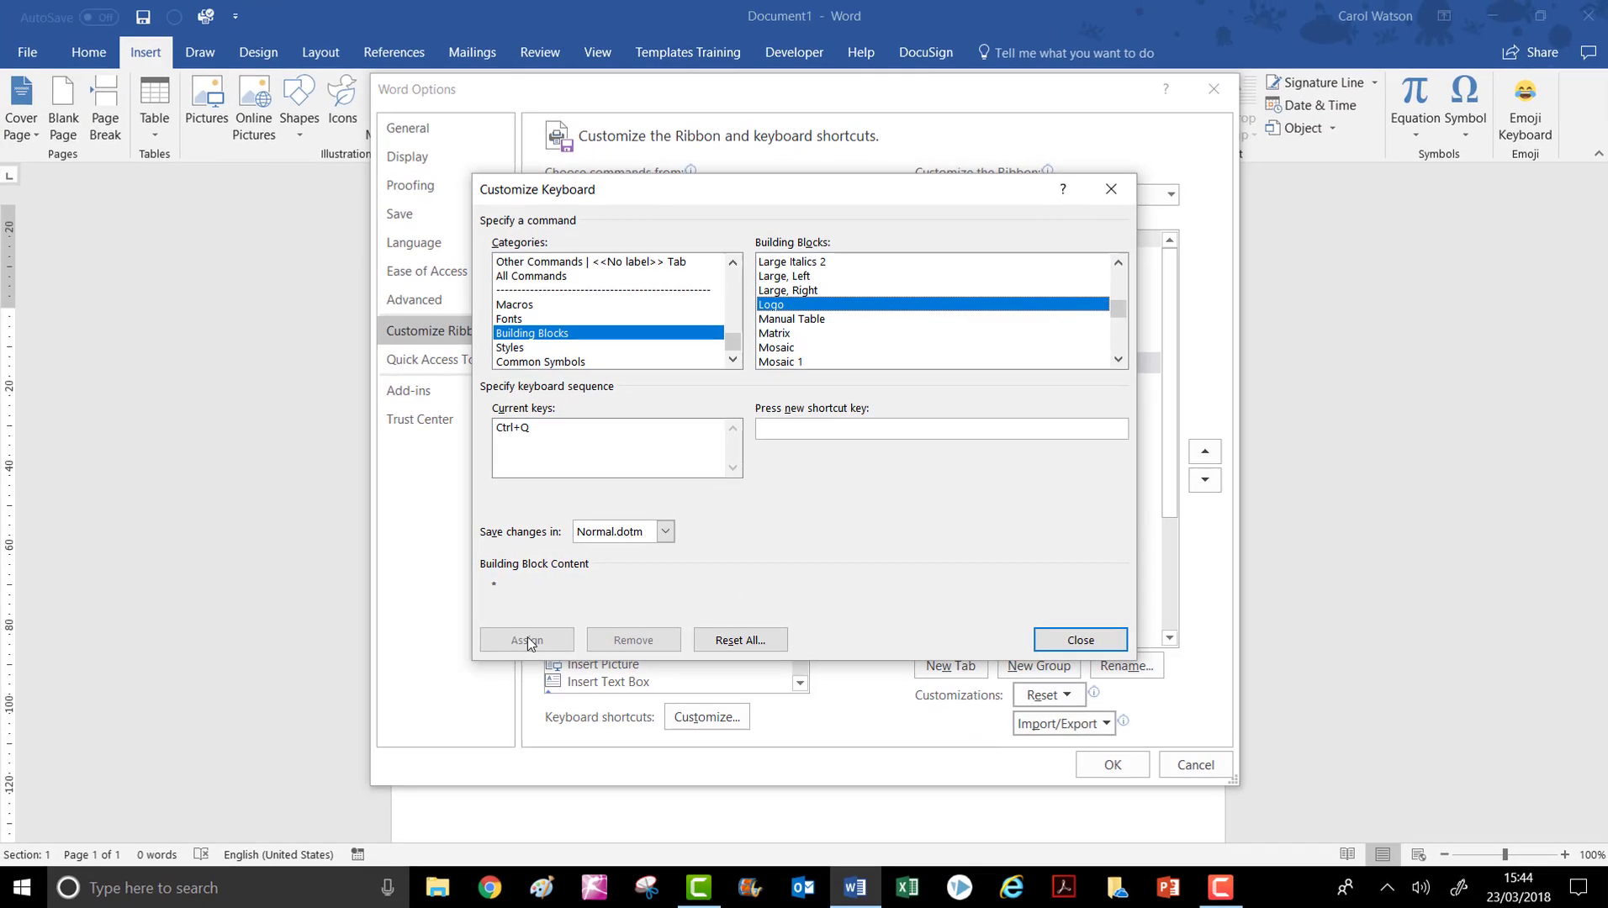
pyautogui.click(1182, 661)
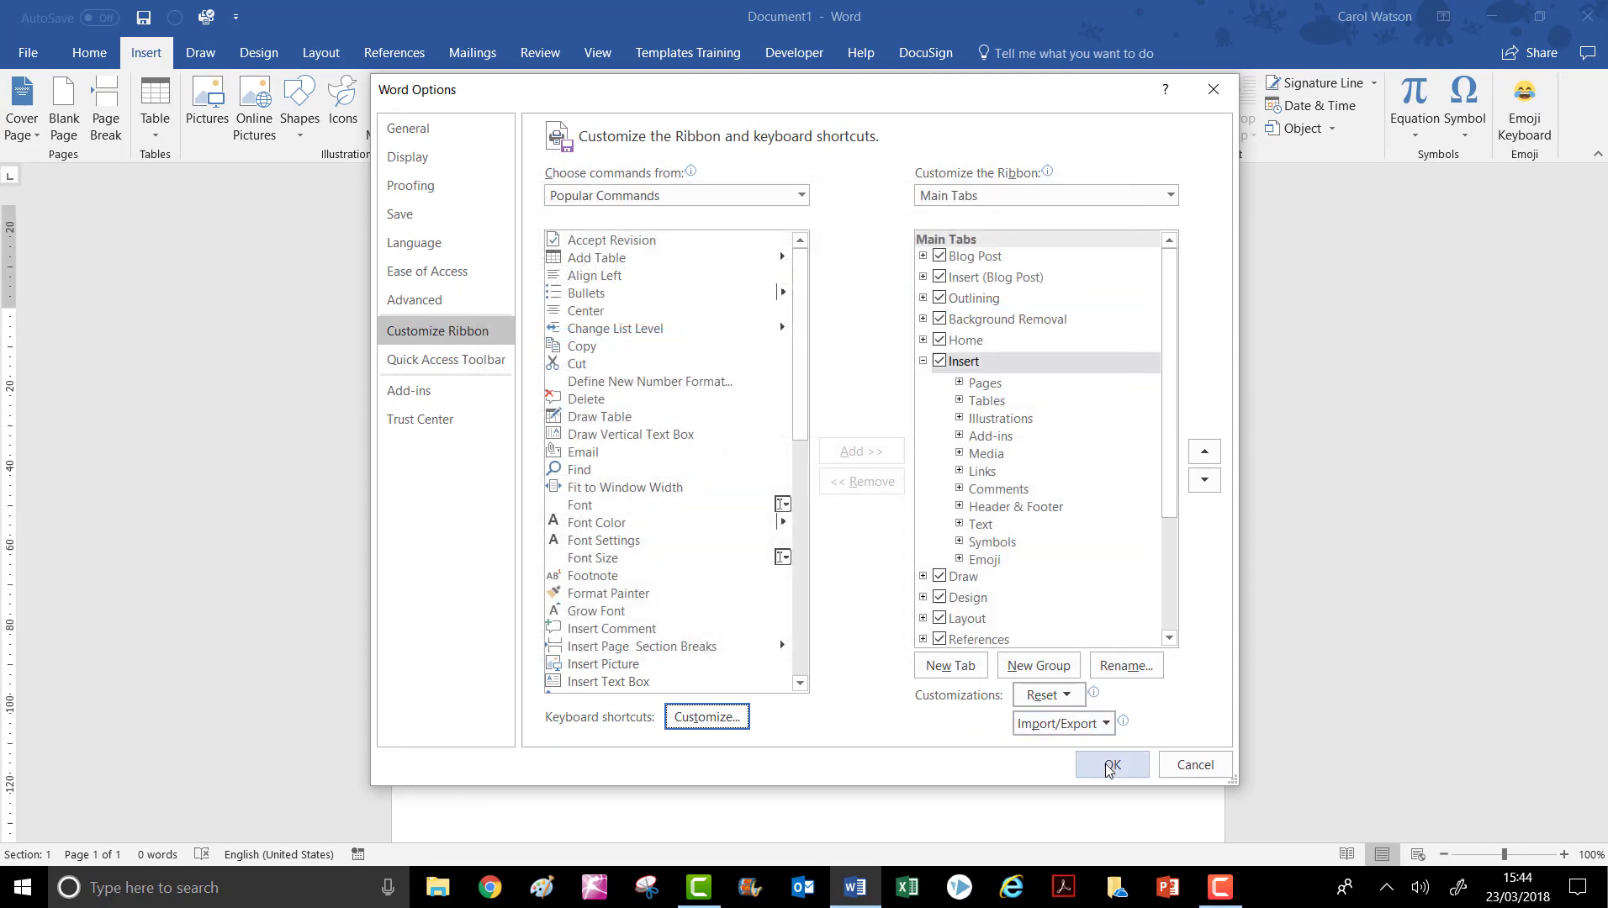
pyautogui.click(1109, 767)
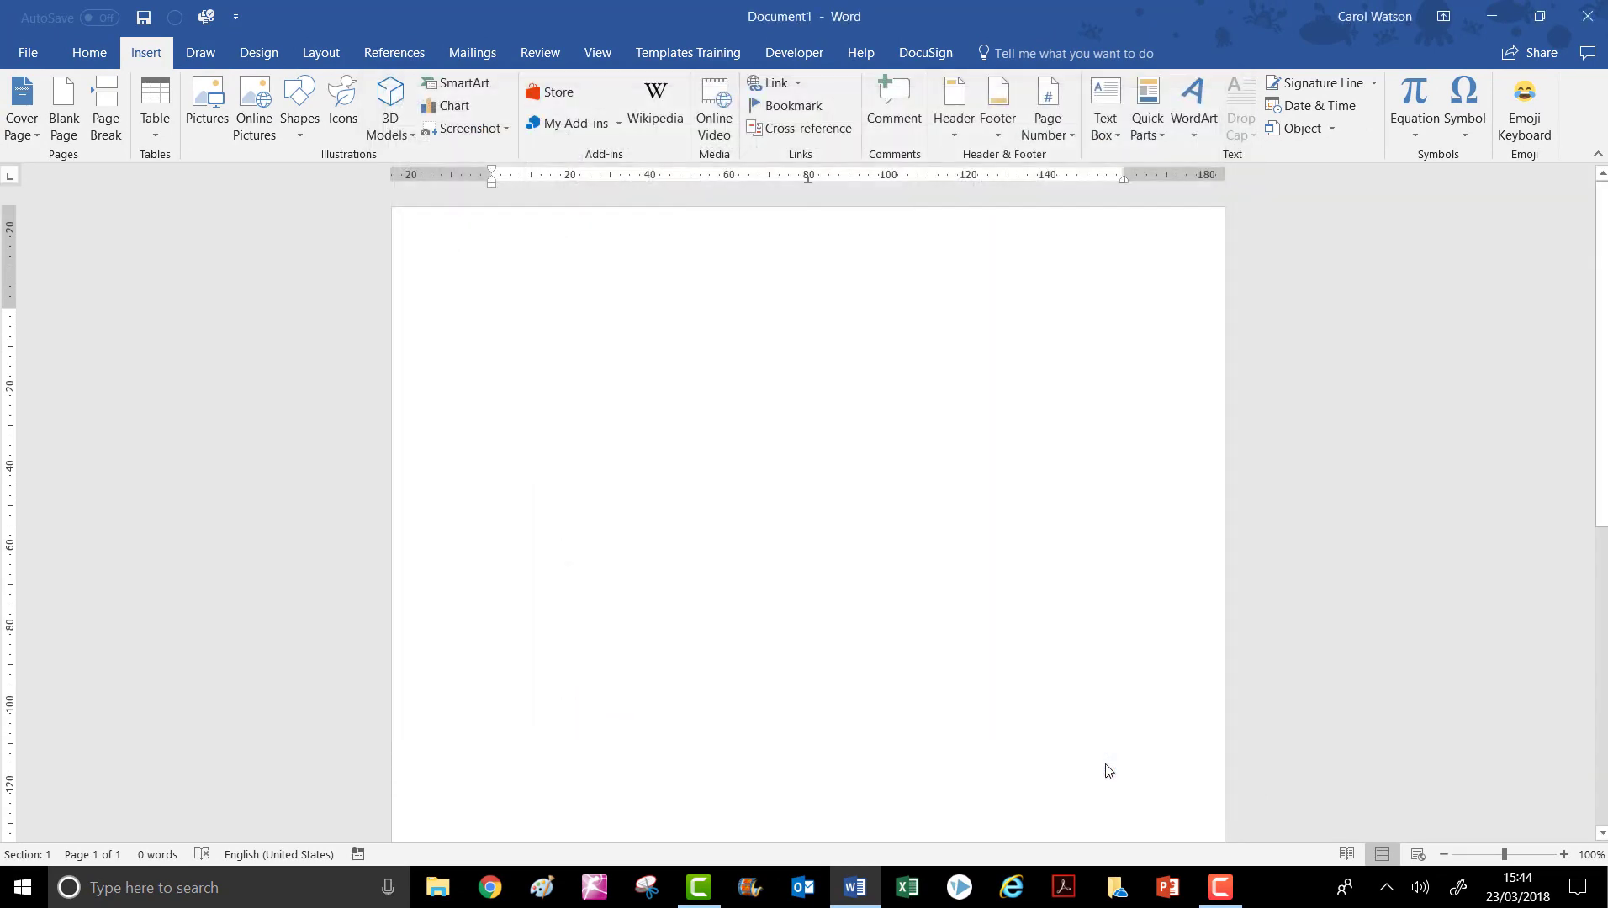